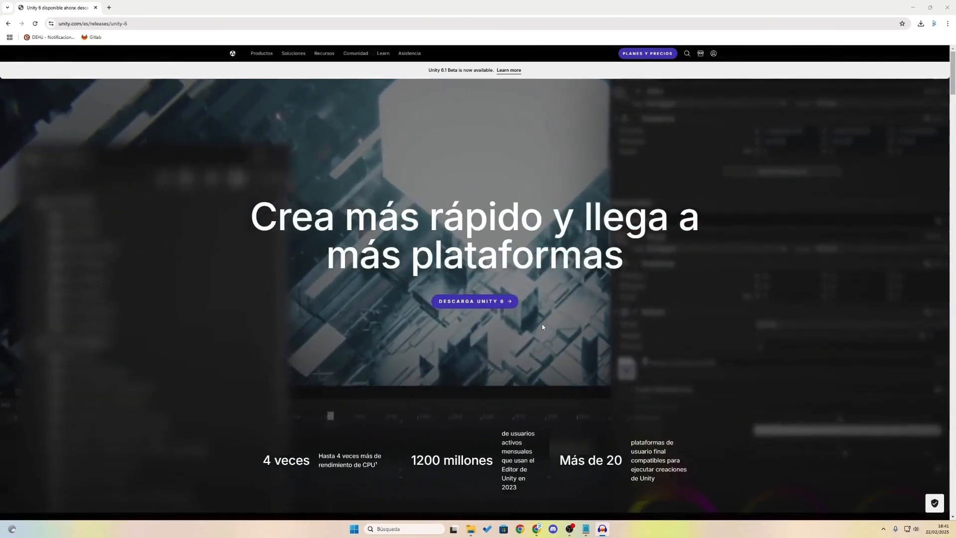
Step: Scroll down through the Unity page and back up to the 'Ir a crear' banner
scroll(541, 327, "down", 4)
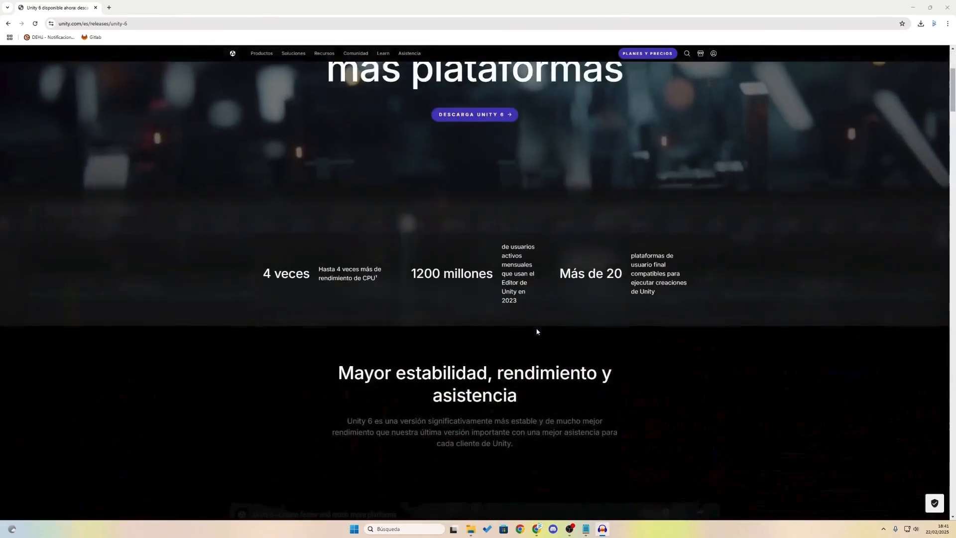
scroll(536, 330, "down", 3)
scroll(534, 333, "down", 2)
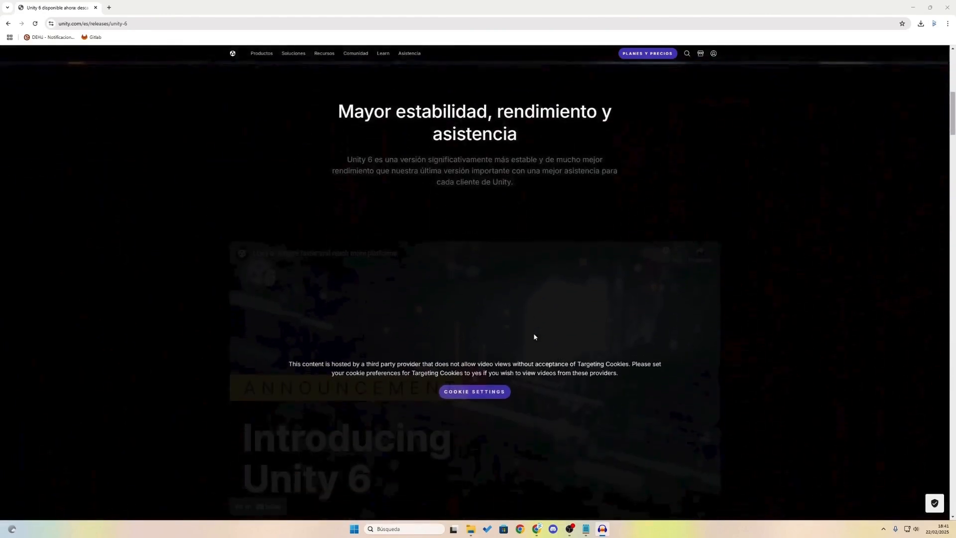
scroll(534, 332, "down", 4)
scroll(534, 337, "down", 2)
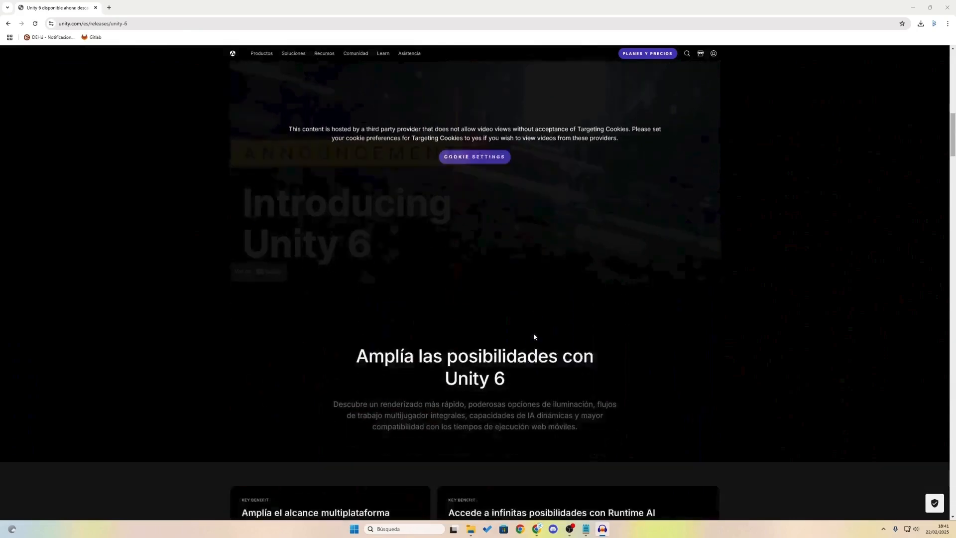
scroll(534, 337, "down", 7)
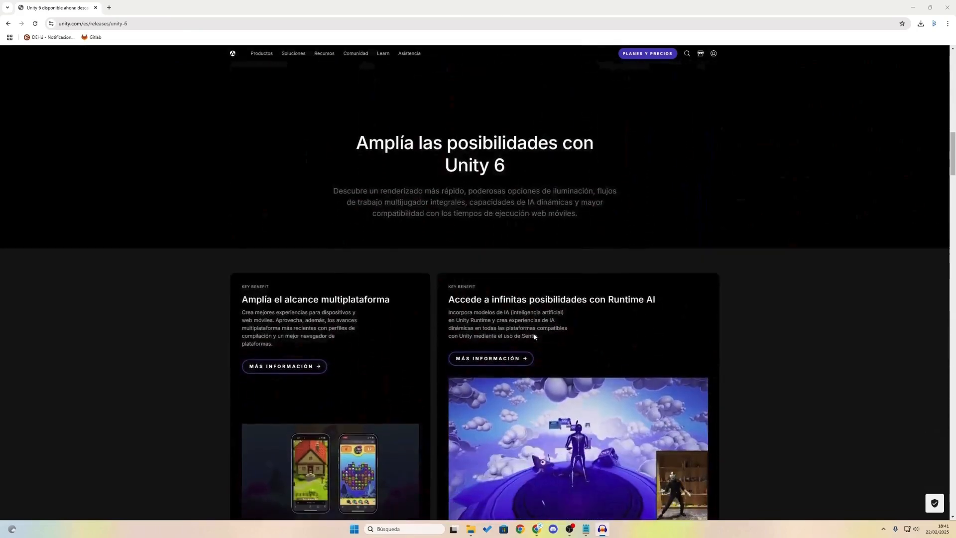
scroll(534, 337, "down", 5)
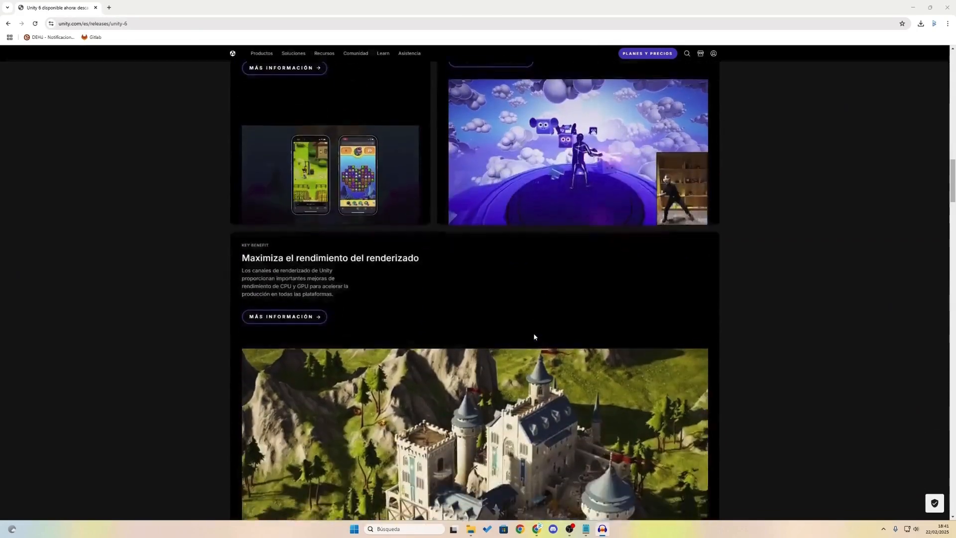
scroll(534, 336, "down", 2)
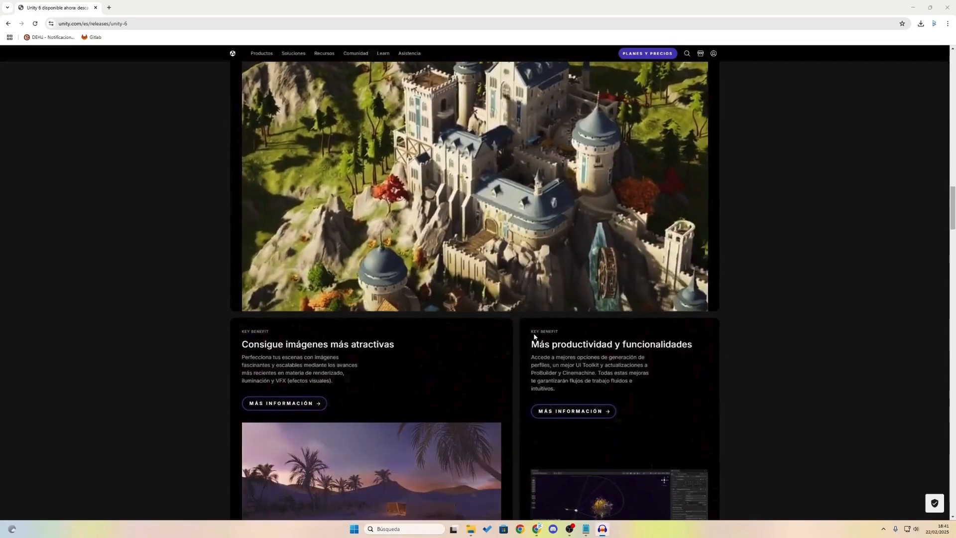
scroll(534, 337, "down", 2)
scroll(543, 339, "down", 1)
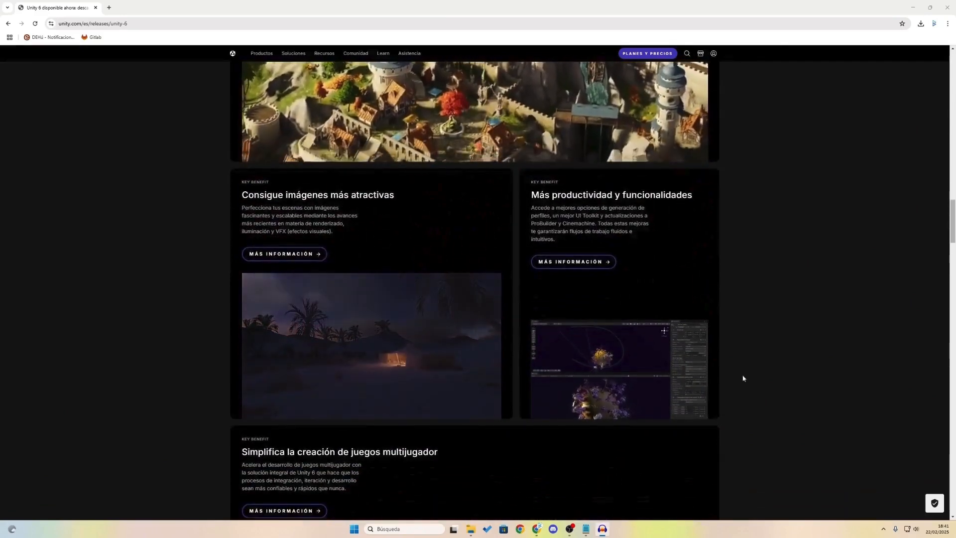
scroll(762, 379, "down", 3)
scroll(779, 383, "down", 3)
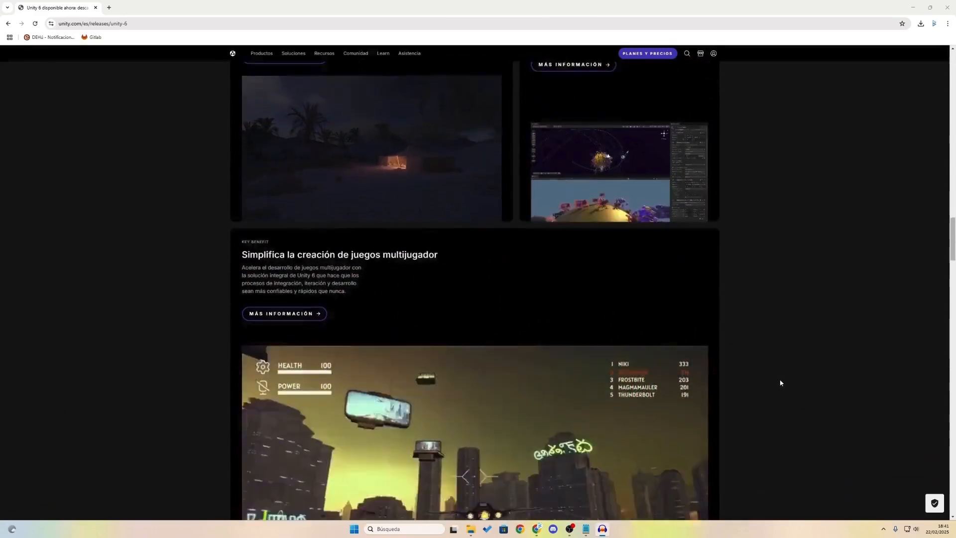
scroll(780, 383, "down", 2)
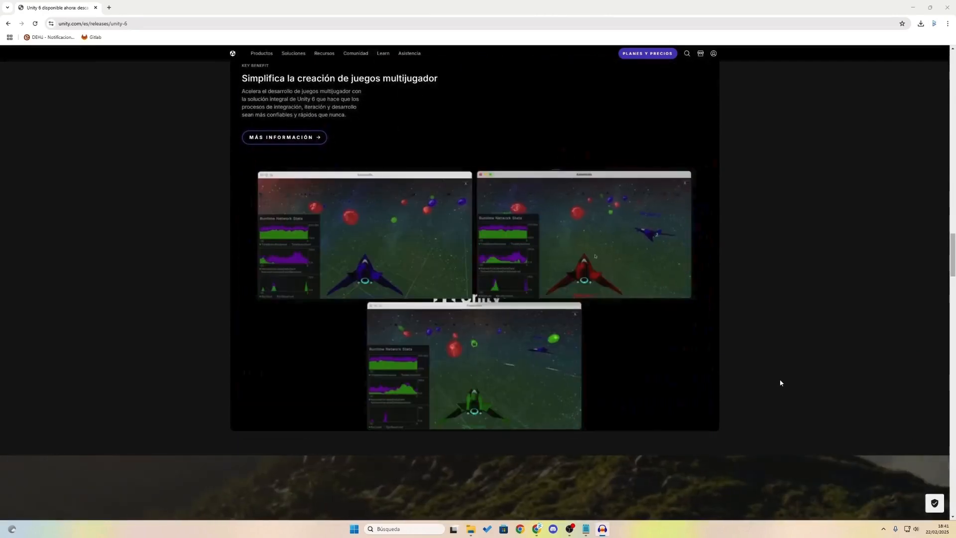
scroll(781, 383, "up", 4)
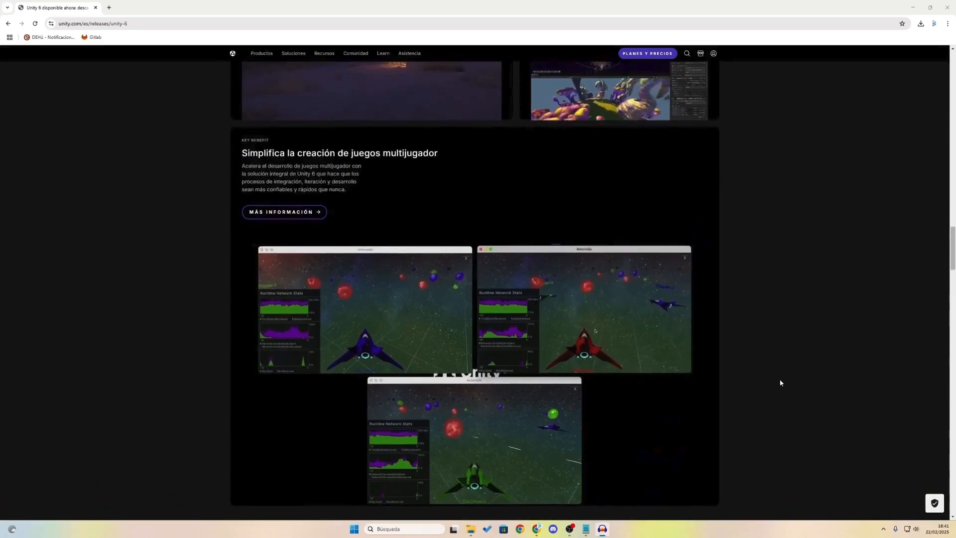
scroll(781, 382, "up", 6)
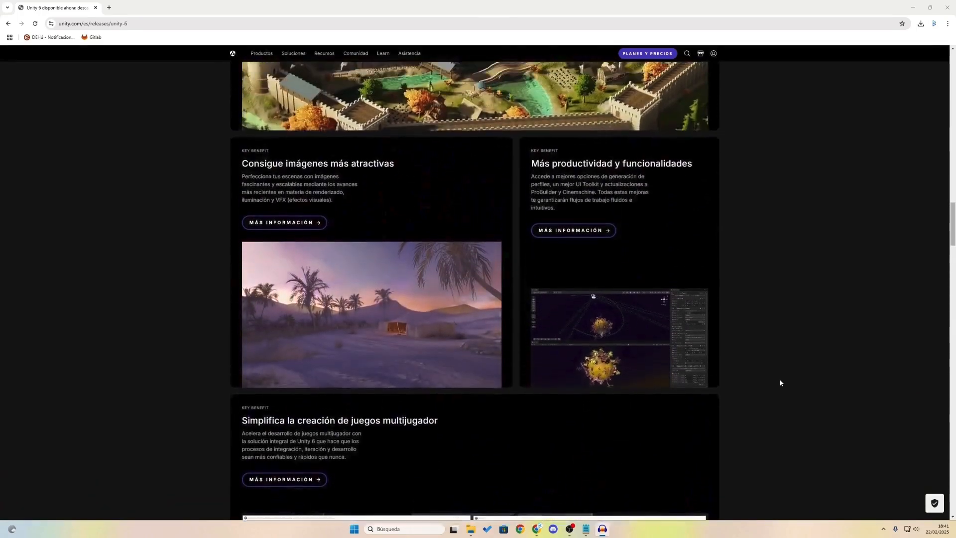
scroll(781, 382, "up", 3)
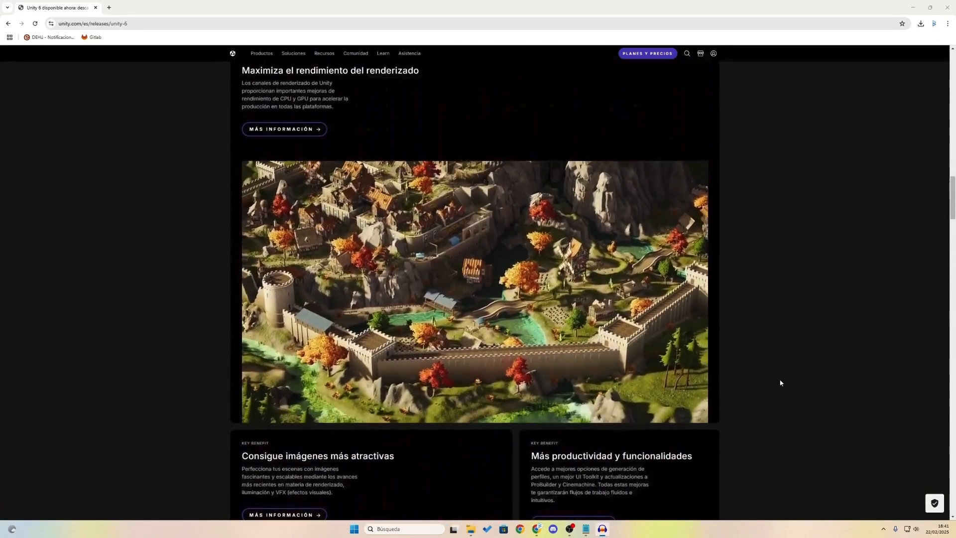
scroll(781, 382, "up", 1)
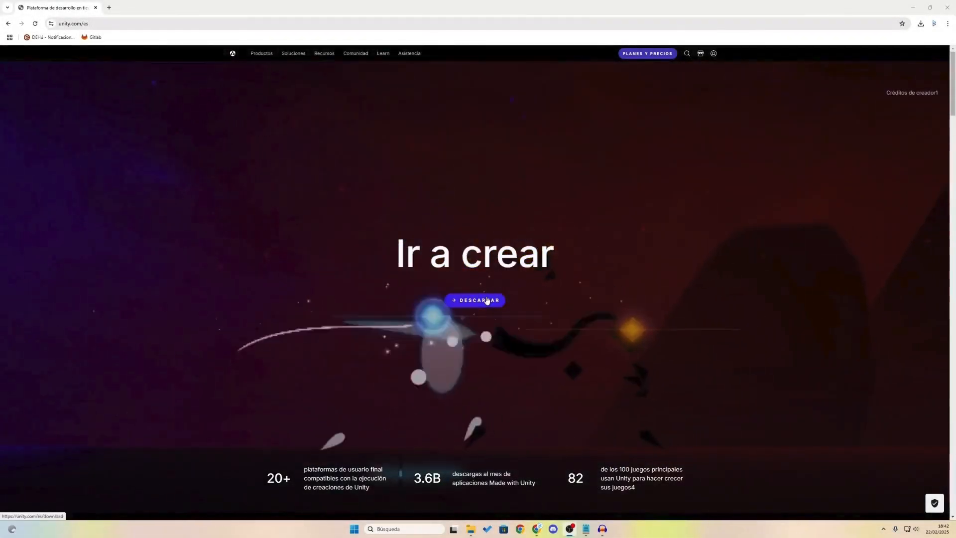
Step: Use the DESCARGAR buttons to download the Windows UnityHubSetup installer
left_click(487, 301)
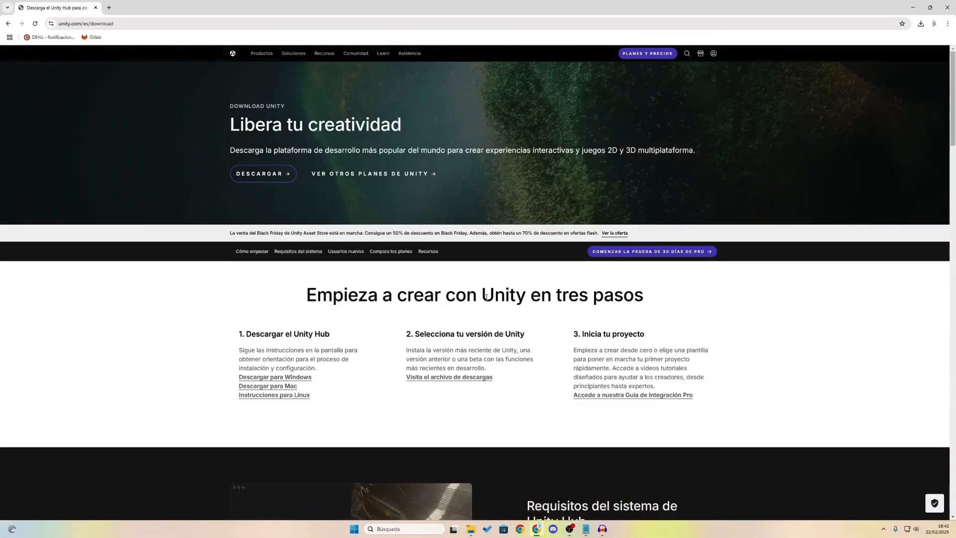
left_click(277, 184)
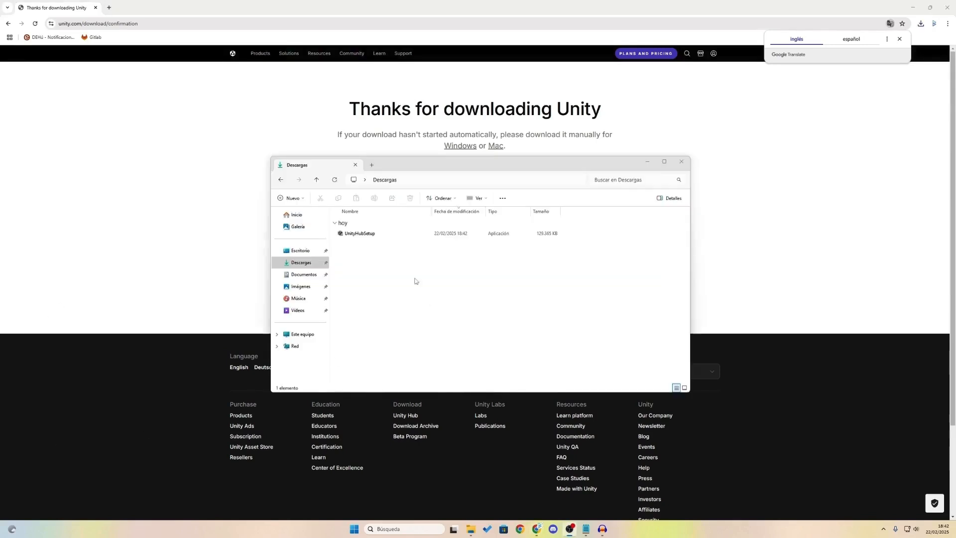
Step: Run the downloaded UnityHubSetup file as administrator
left_click(366, 235)
left_click(366, 235)
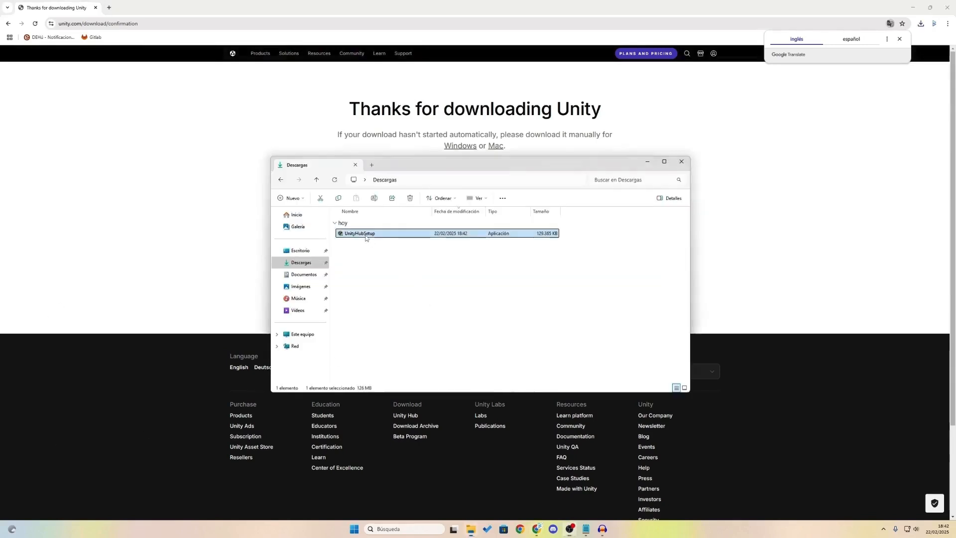
right_click(366, 237)
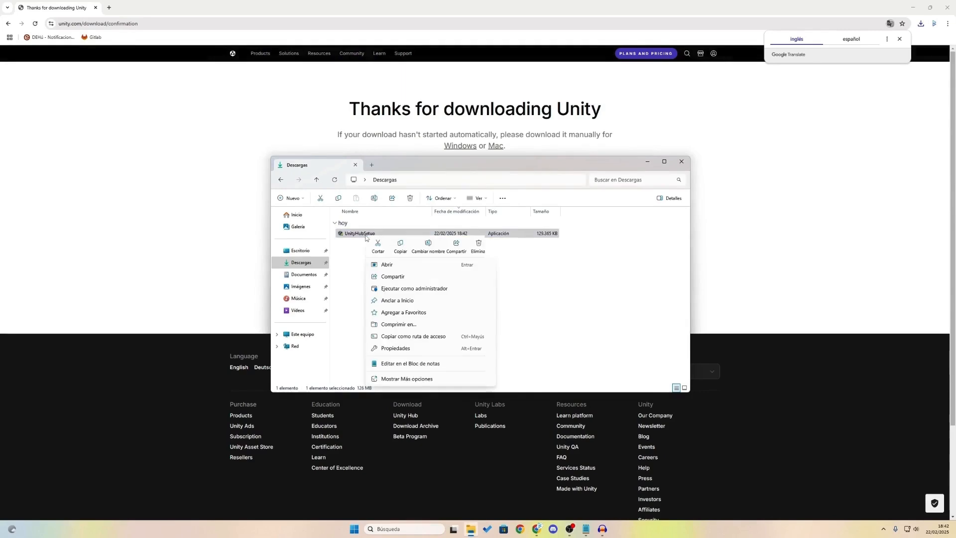
left_click(399, 288)
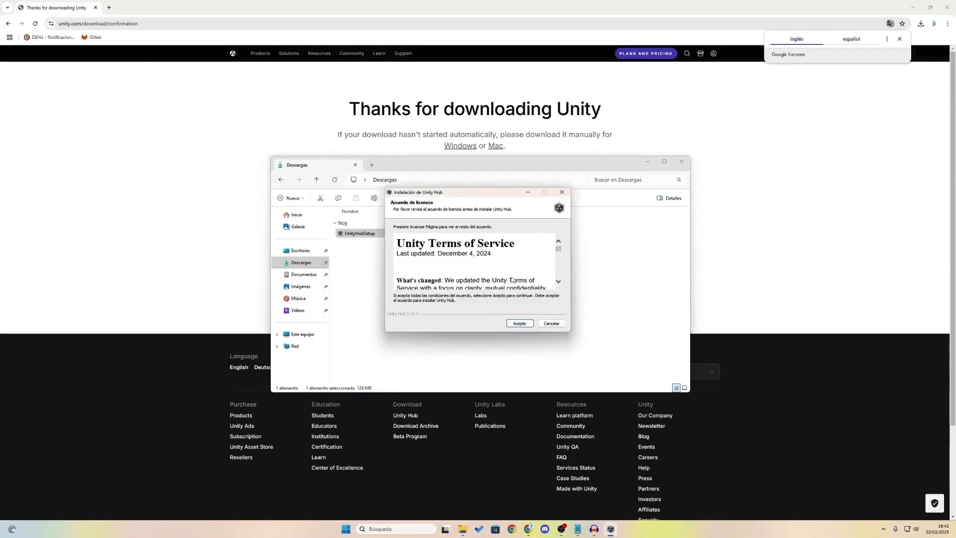
Step: Accept the Unity Terms of Service, install Unity Hub to the default folder, and finish the wizard
scroll(513, 280, "down", 5)
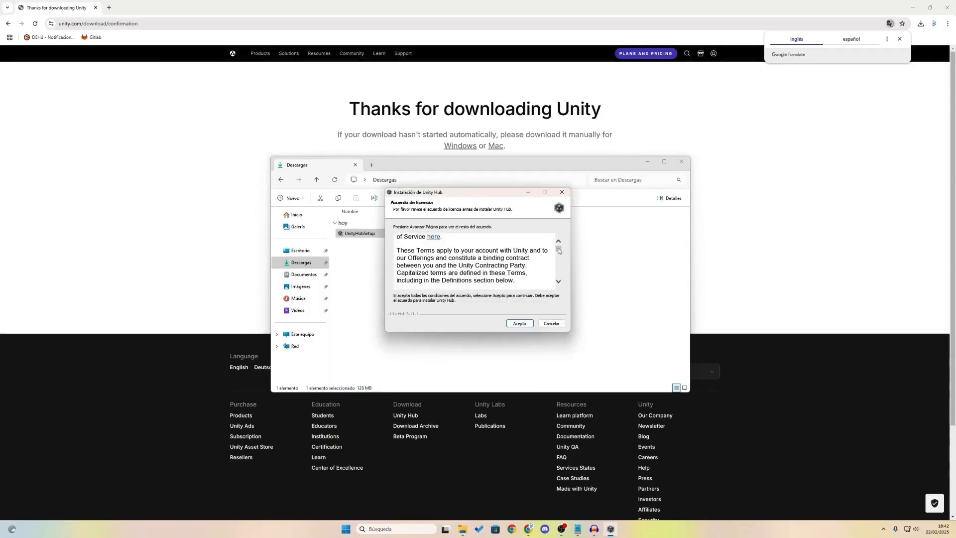
left_click_drag(559, 250, 558, 286)
left_click(519, 324)
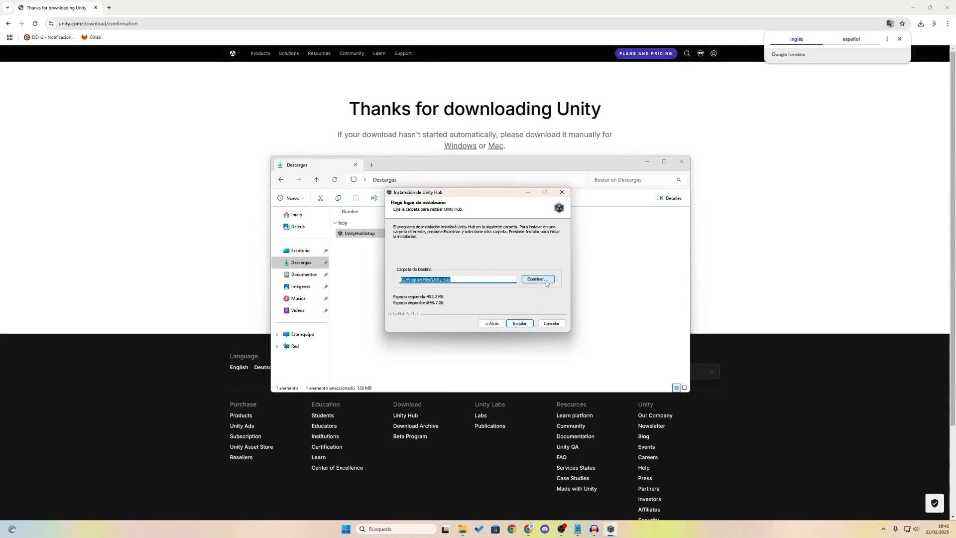
left_click(519, 325)
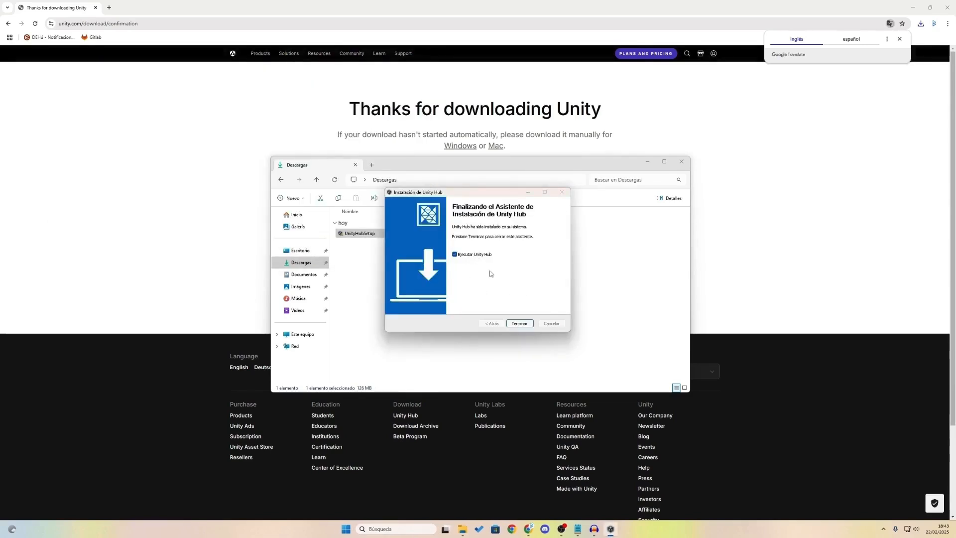
left_click(516, 324)
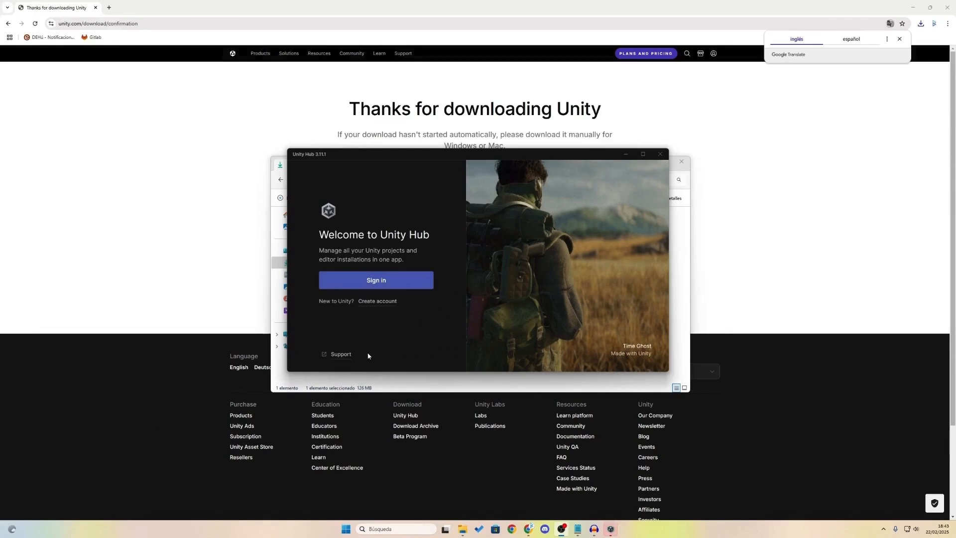
Step: Choose Sign in on the Welcome to Unity Hub screen
left_click(393, 280)
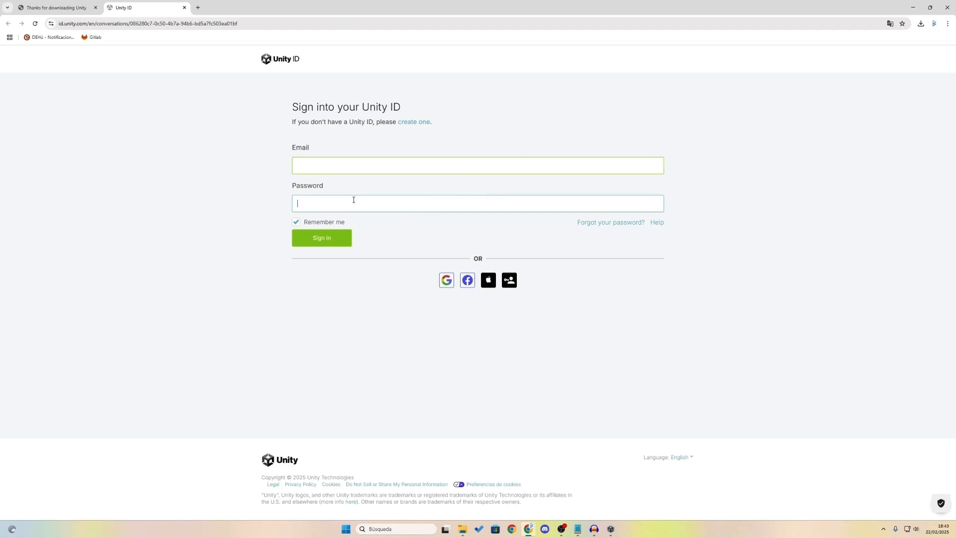
Step: Open the Create a Unity ID registration form and dismiss the email confirmation hint
left_click(424, 126)
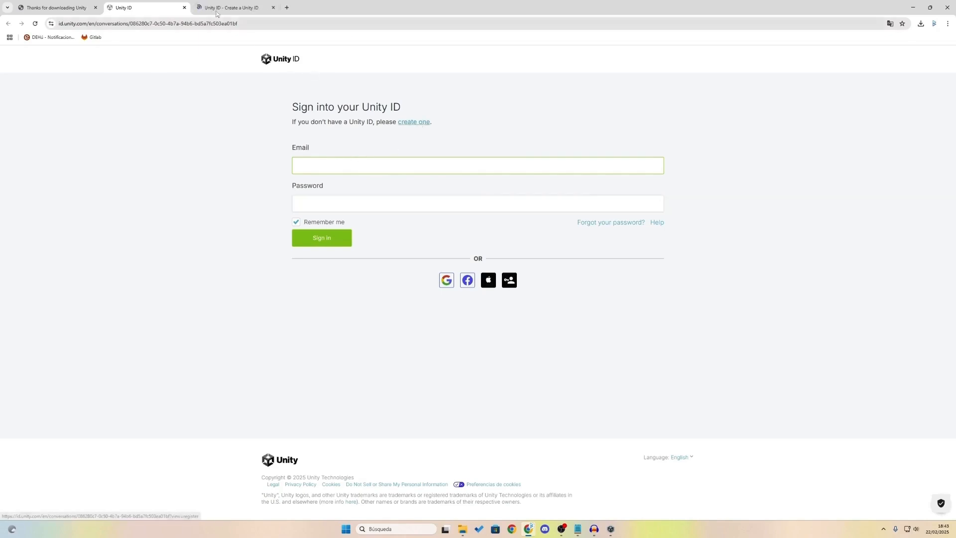
left_click(215, 8)
left_click(243, 164)
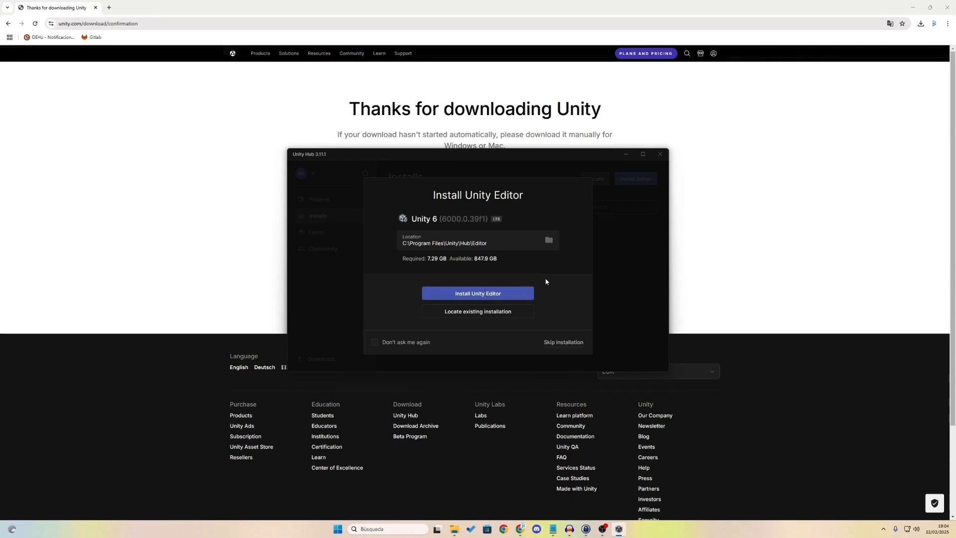
Step: Install the offered Unity 6 (6000.0.39f1) LTS editor, about 7.29 GB
left_click(520, 294)
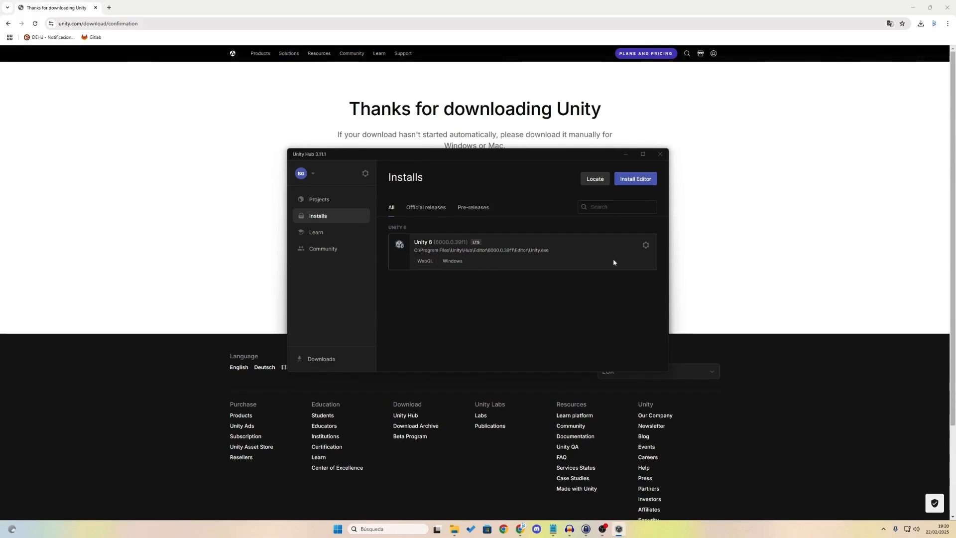
Step: Add modules to Unity 6 with only Microsoft Visual Studio Community 2022 selected, Android left unchecked
left_click(646, 249)
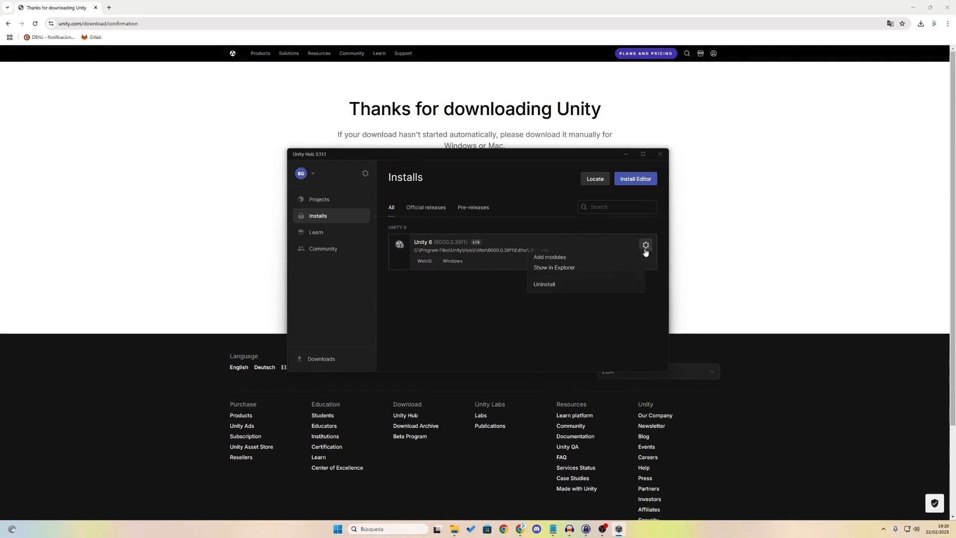
left_click(558, 257)
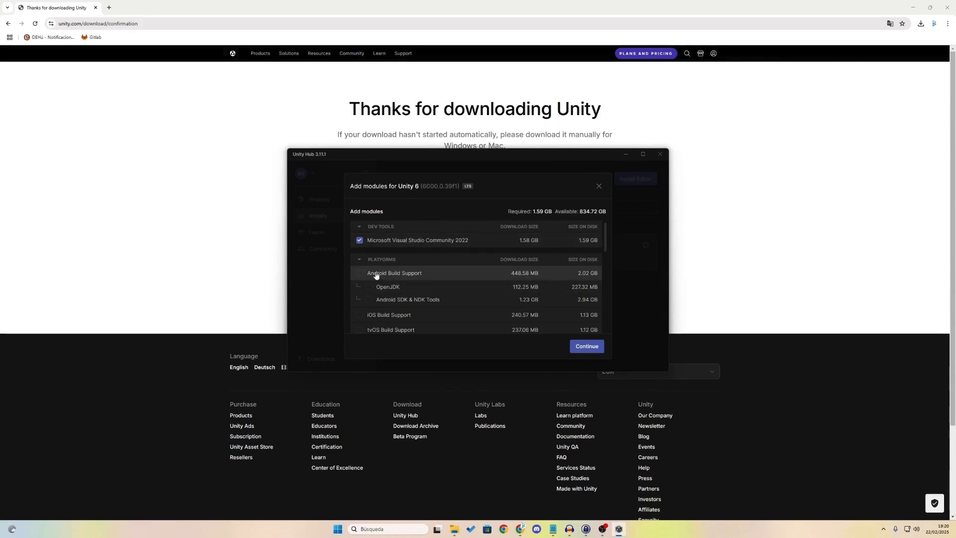
scroll(387, 282, "down", 5)
scroll(386, 285, "up", 1)
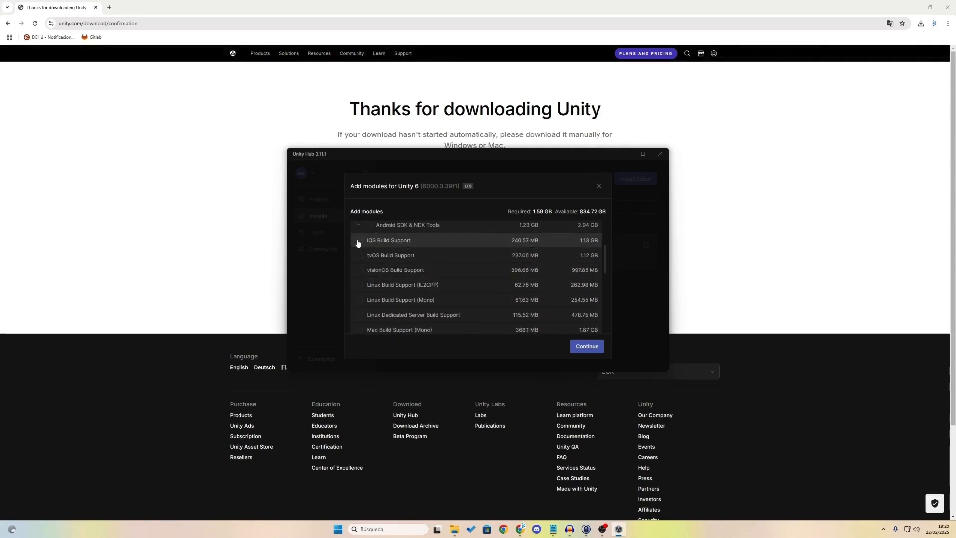
scroll(359, 249, "up", 2)
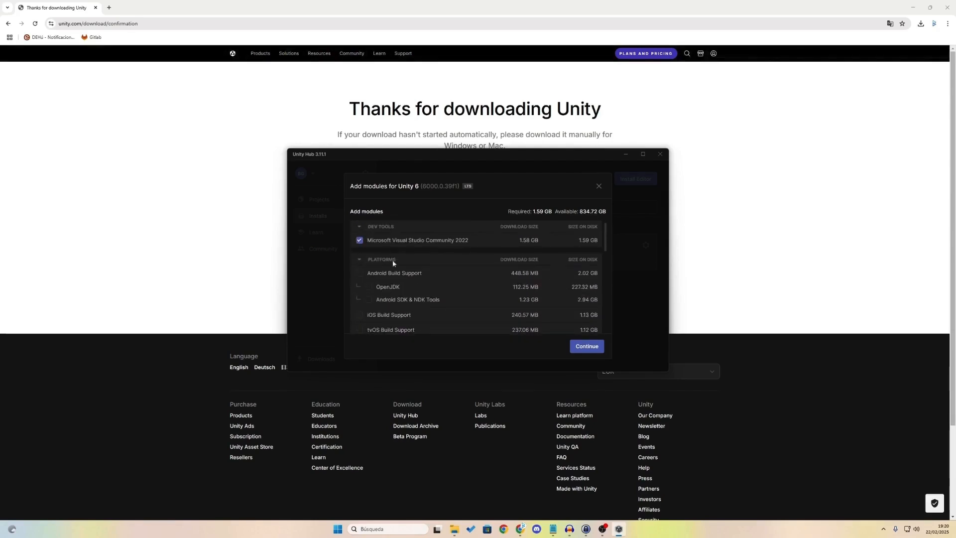
left_click(360, 274)
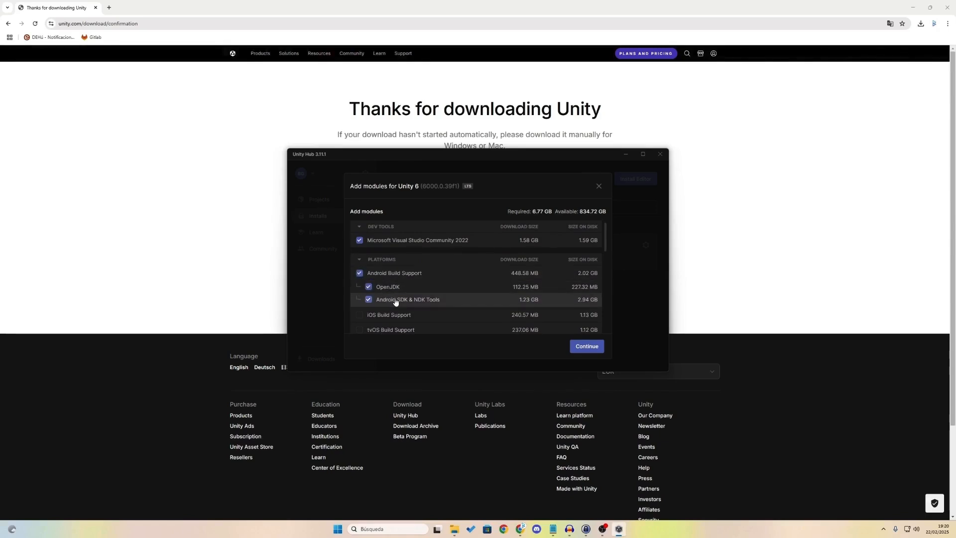
left_click(360, 274)
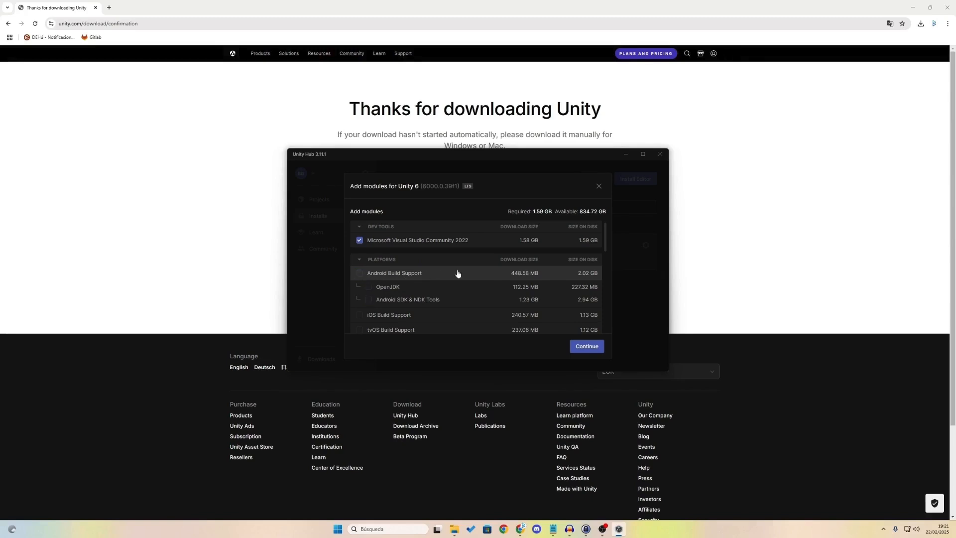
left_click(597, 347)
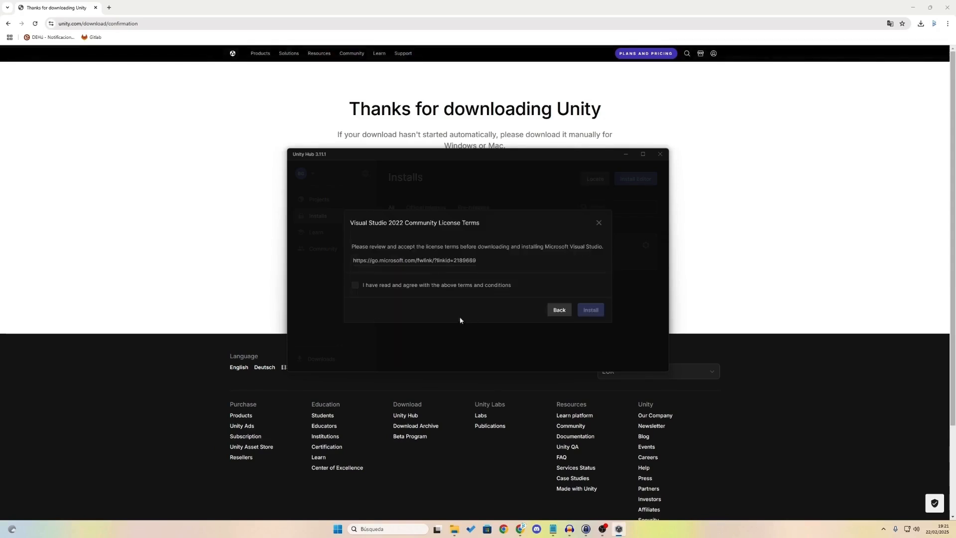
Step: Agree to the Visual Studio Community 2022 license terms and start the module install
left_click(416, 288)
left_click(598, 314)
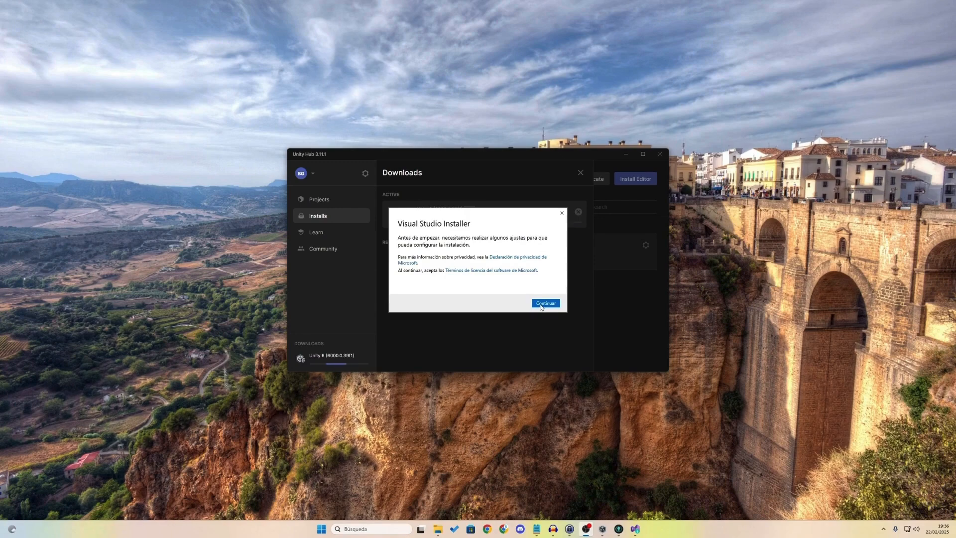
Step: Continue the Visual Studio setup and select the 'Desarrollo de escritorio de .NET' workload
left_click(543, 304)
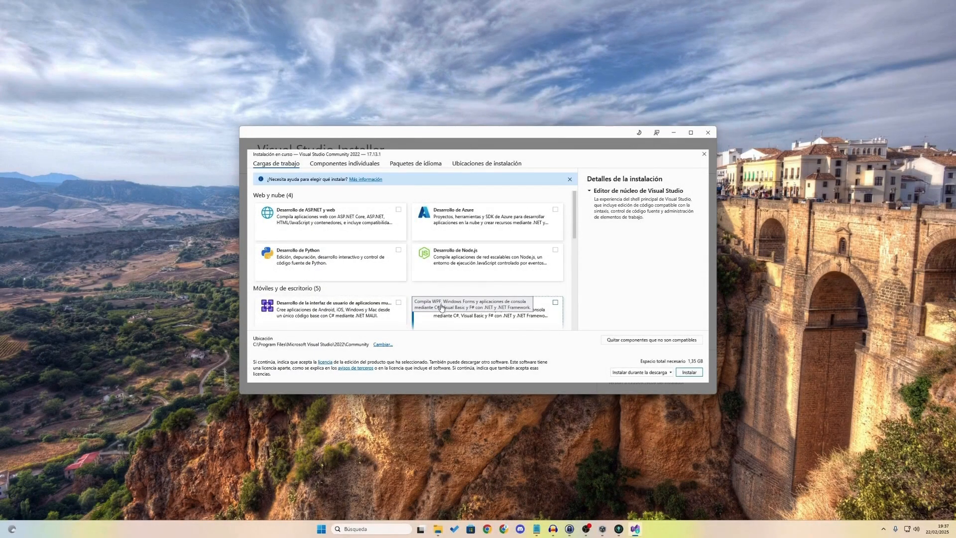
scroll(482, 257, "down", 1)
scroll(483, 256, "down", 1)
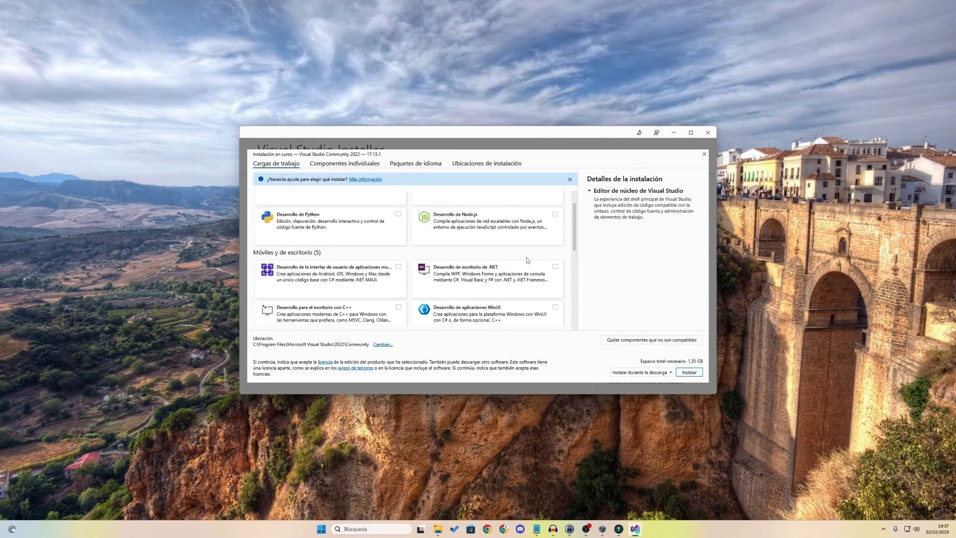
left_click(554, 269)
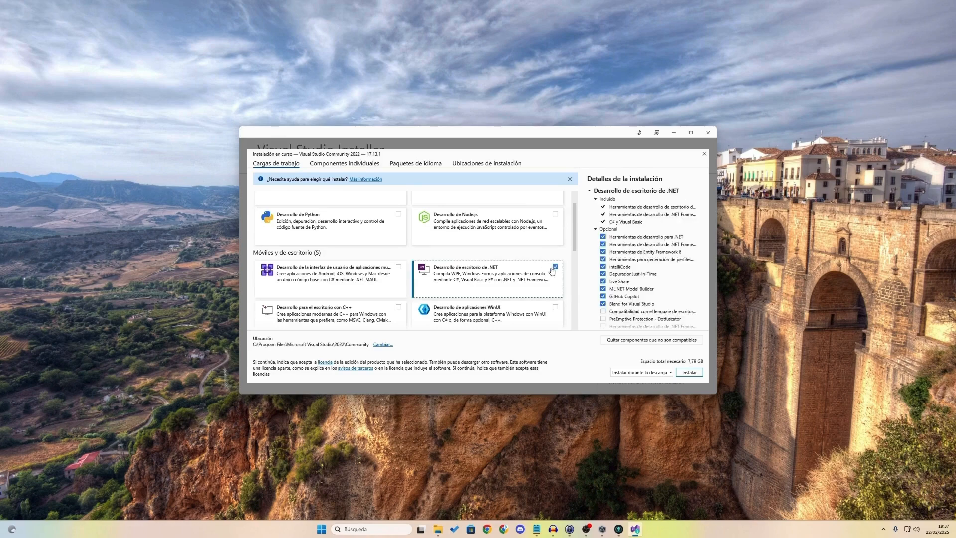
Step: Add the 'Desarrollo de juego con Unity' workload and start the installation
scroll(455, 265, "up", 1)
scroll(454, 265, "down", 2)
scroll(394, 301, "down", 6)
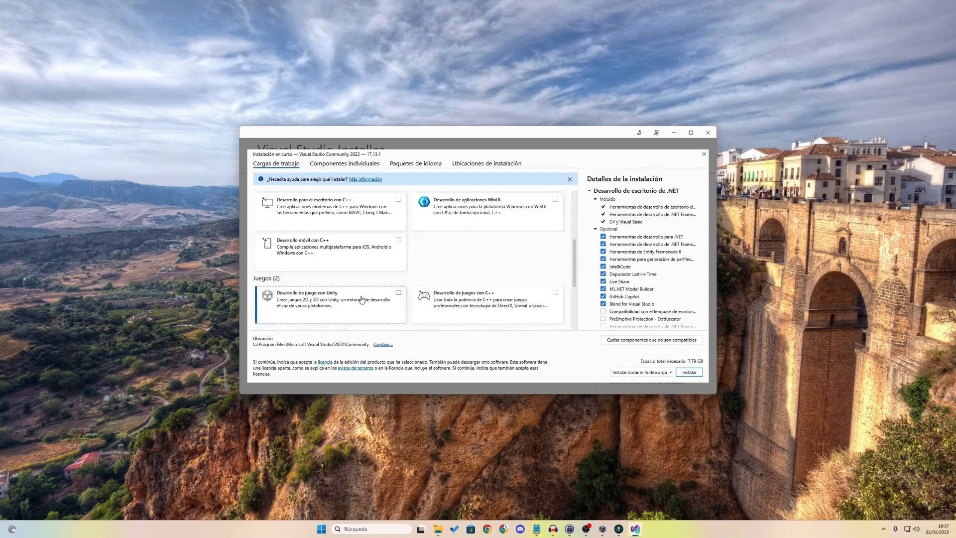
left_click(392, 299)
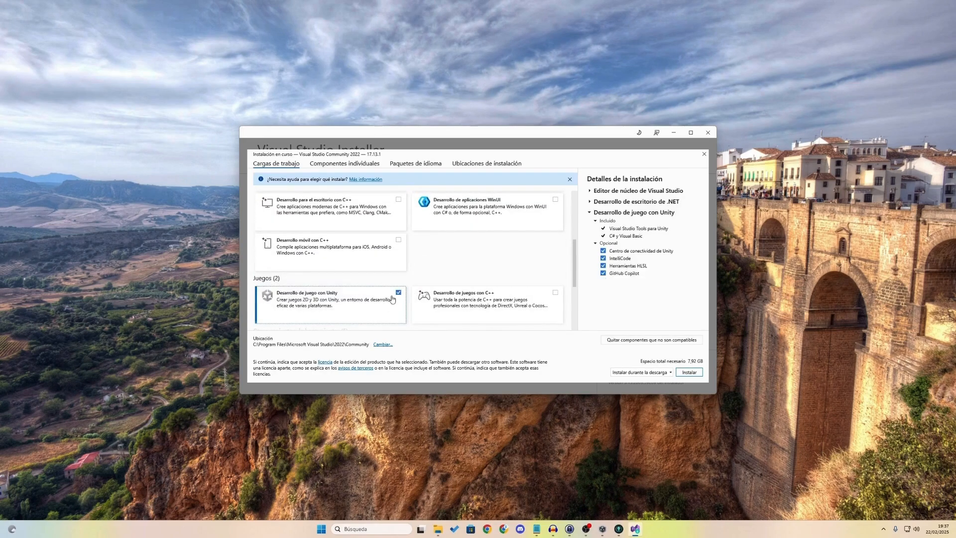
scroll(381, 319, "down", 2)
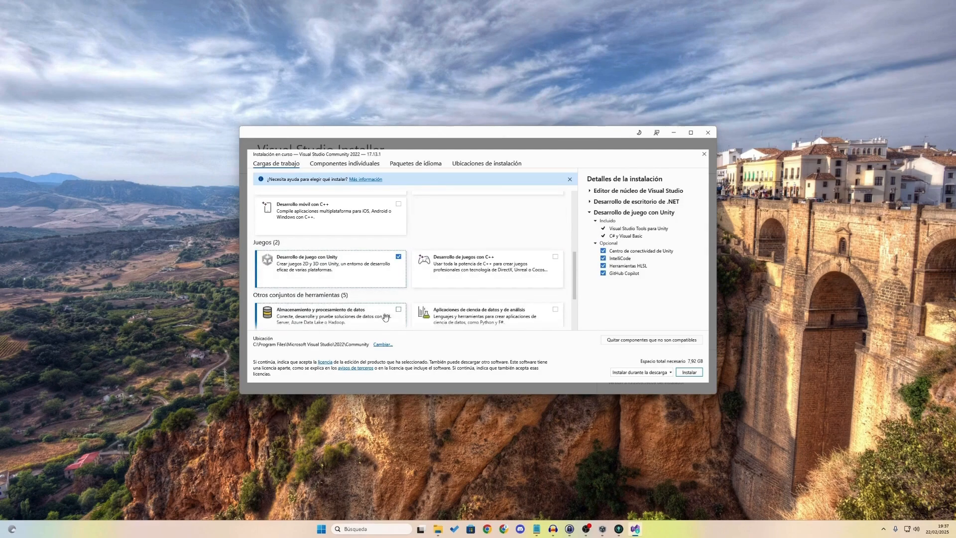
scroll(479, 312, "down", 1)
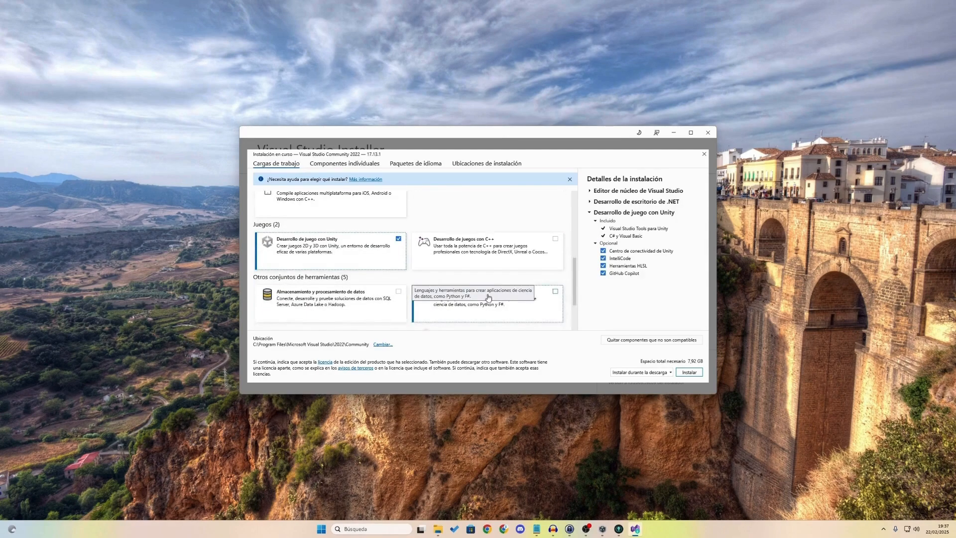
scroll(492, 281, "down", 3)
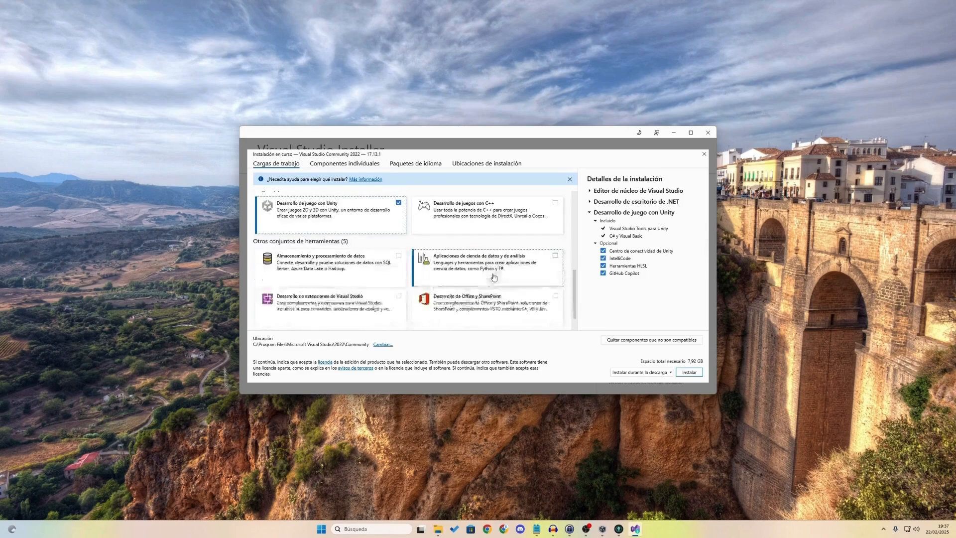
scroll(494, 277, "down", 1)
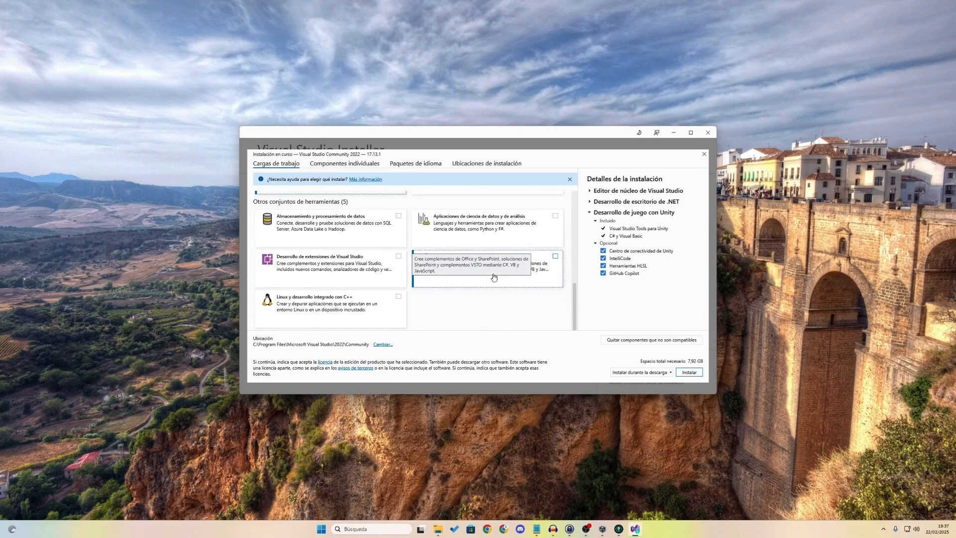
scroll(548, 254, "up", 15)
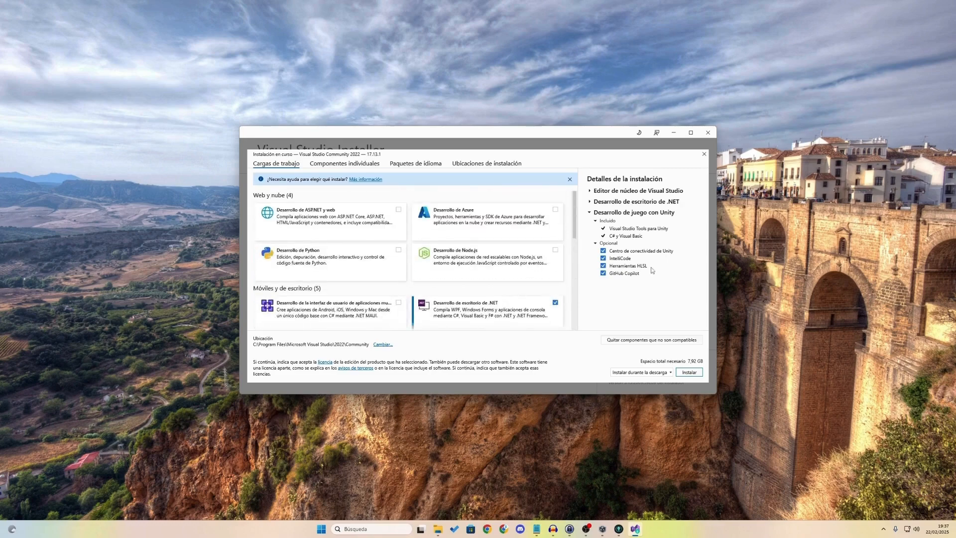
left_click(694, 375)
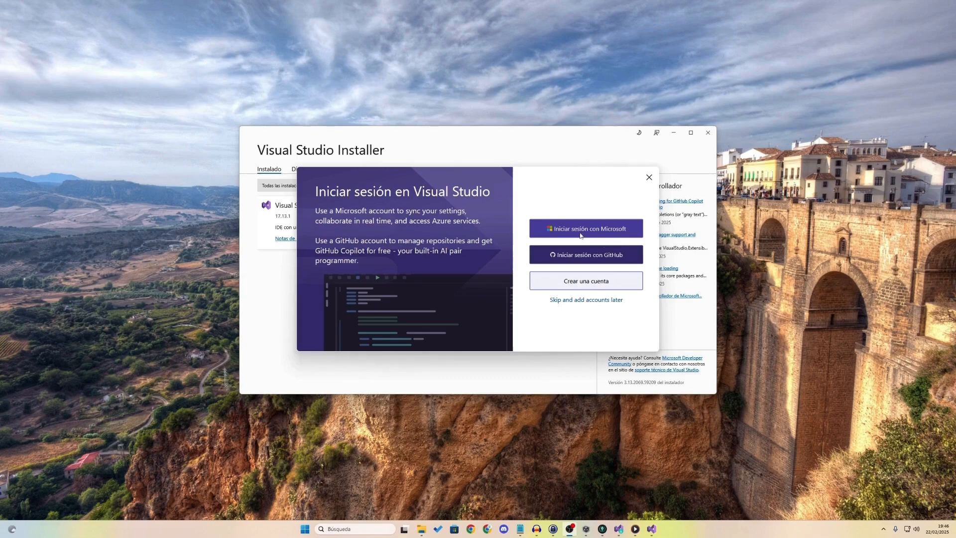
Step: Sign in via 'Iniciar sesión con Microsoft' with the existing account, then close the start window
left_click(617, 229)
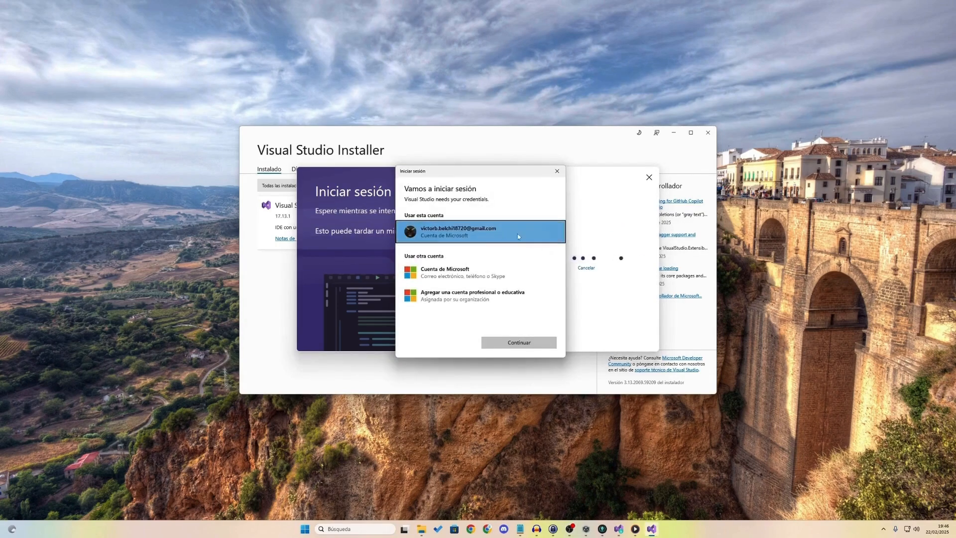
left_click(533, 340)
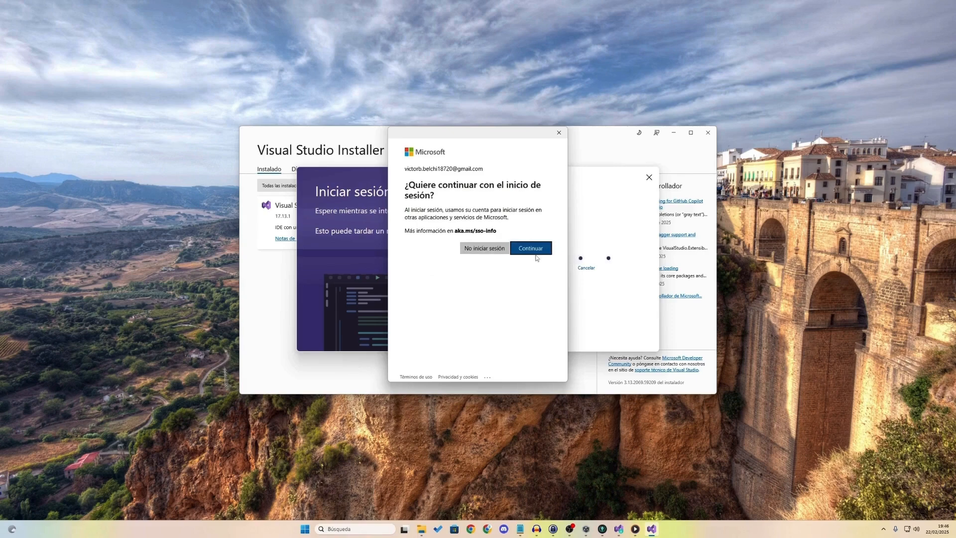
key("Return")
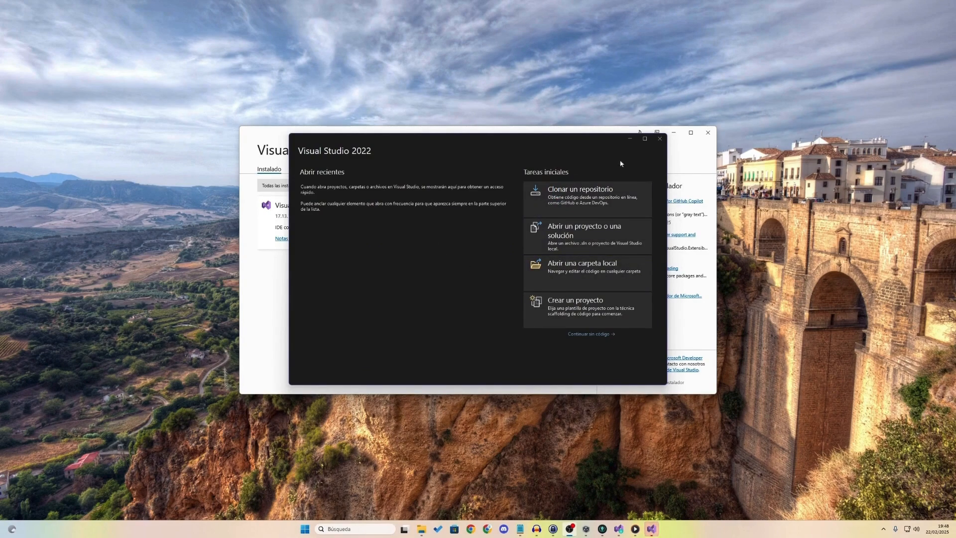
left_click(660, 139)
Step: Close the Visual Studio Installer and the Downloads panel, then show the empty Projects page
left_click(709, 132)
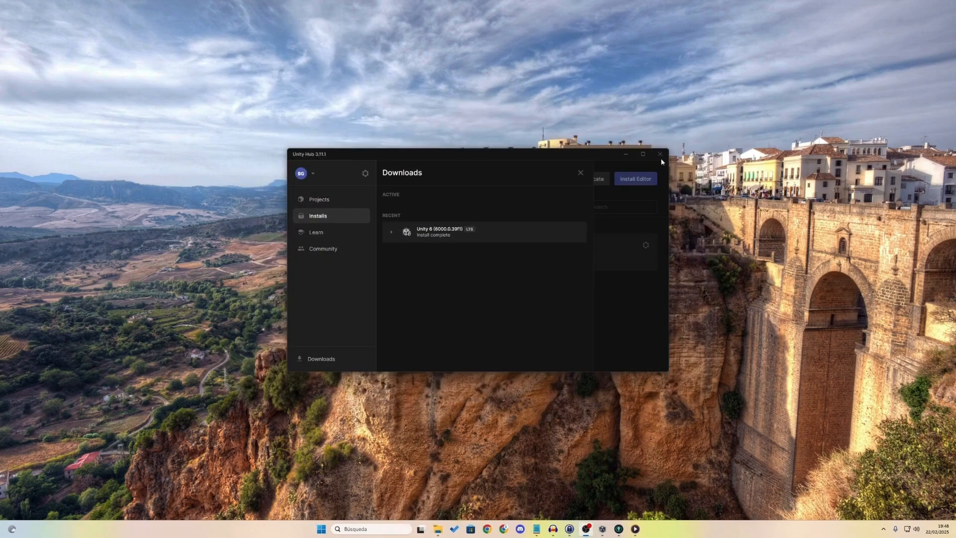
left_click(581, 172)
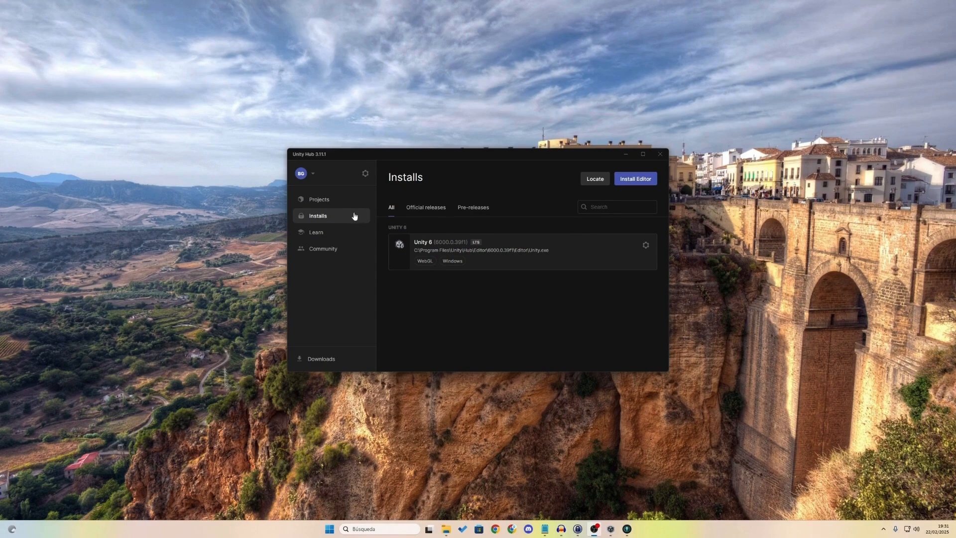
left_click(324, 199)
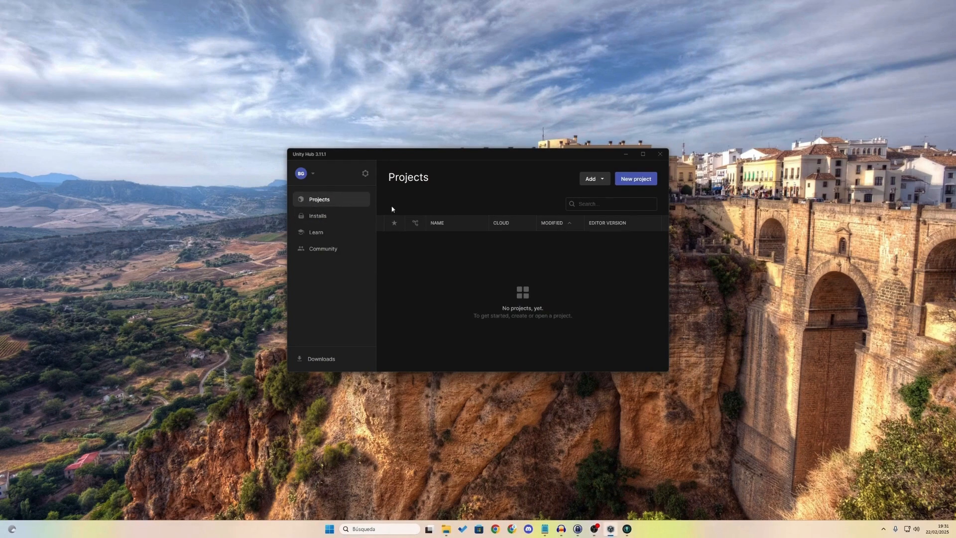
Step: Start a Universal 3D 'My project' with Unity Cloud turned off, then cancel it
left_click(635, 182)
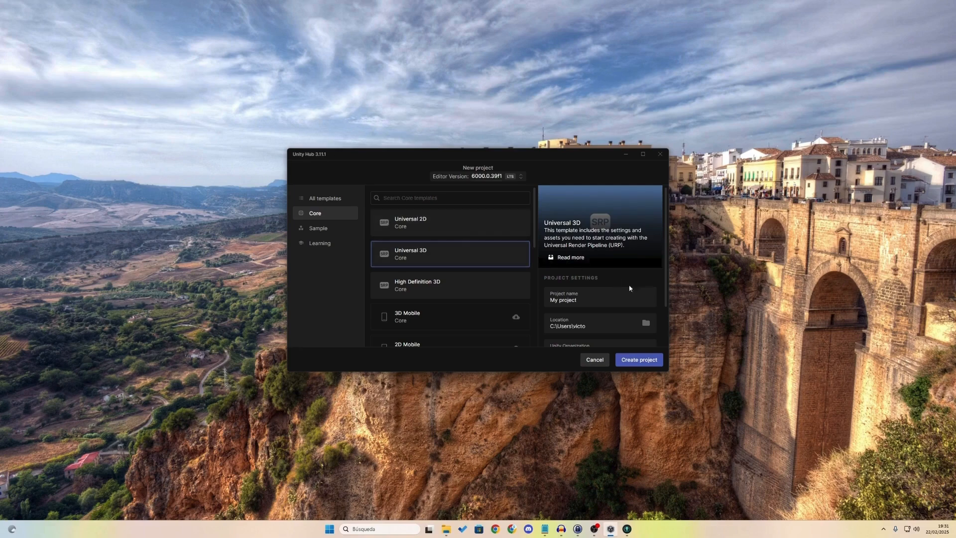
scroll(584, 282, "down", 1)
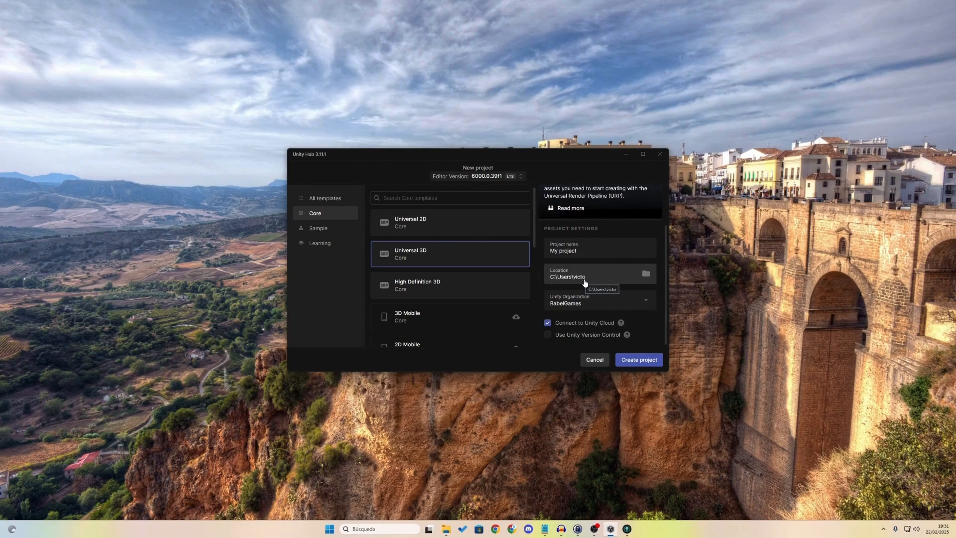
left_click(548, 323)
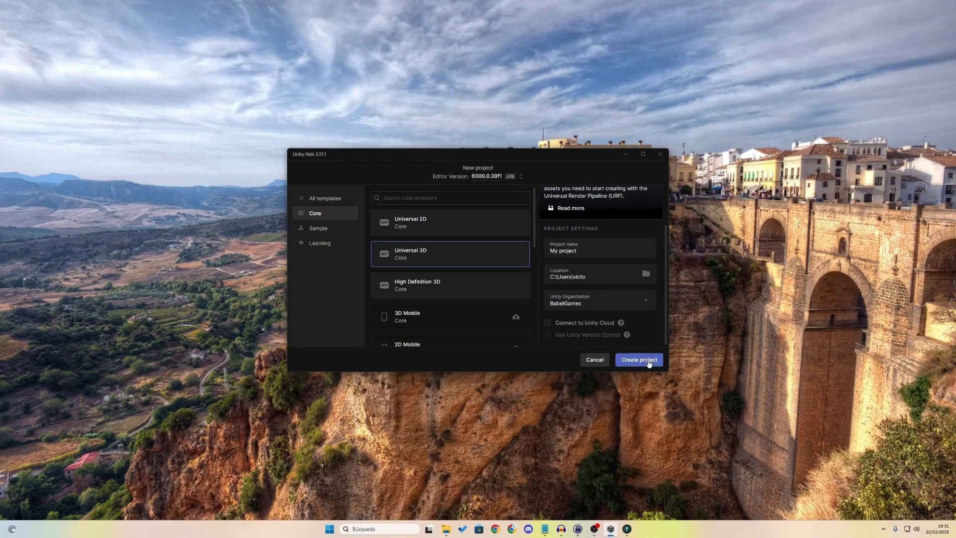
left_click(594, 359)
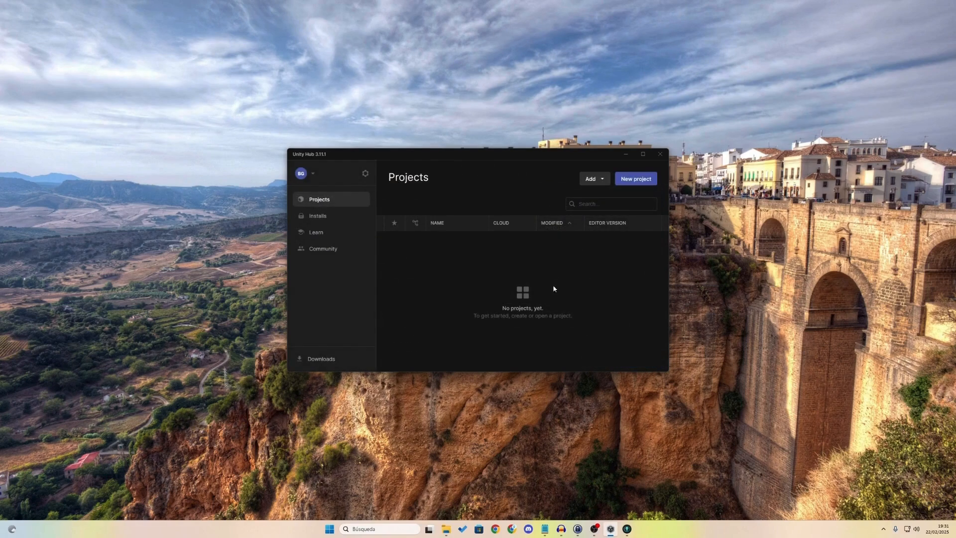
Step: Add SpeedRivals_Unity6 from disk, open it with editor 6000.0.39f1, and open the CamSelector script
left_click(602, 180)
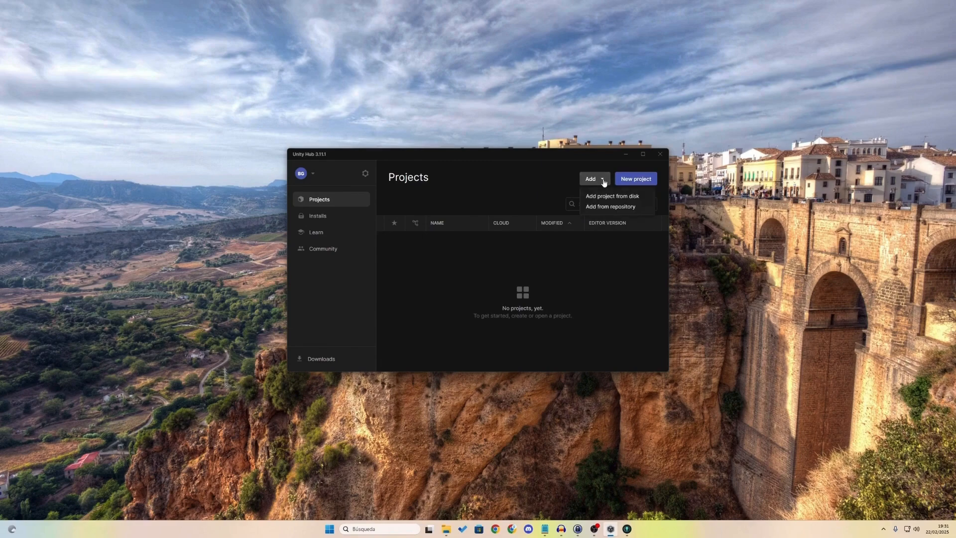
left_click(614, 195)
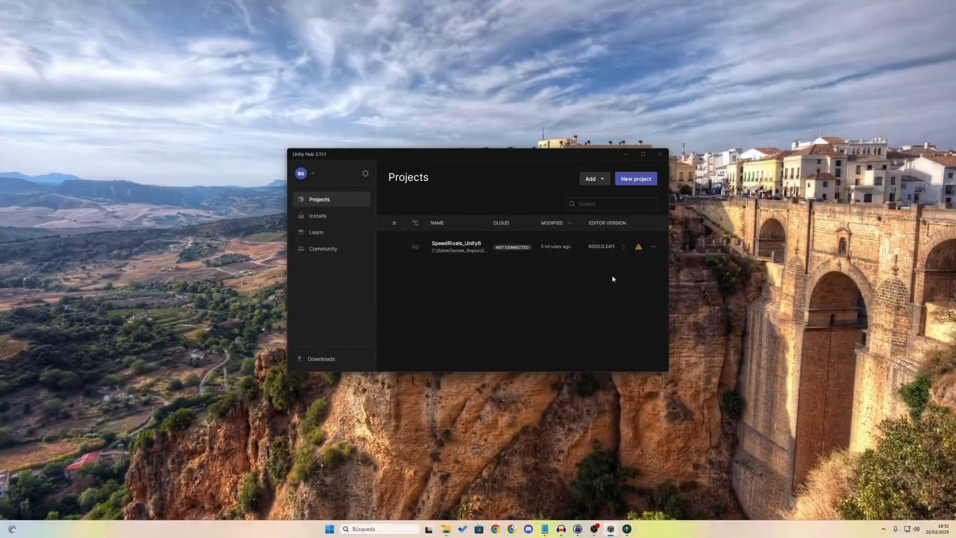
left_click(620, 248)
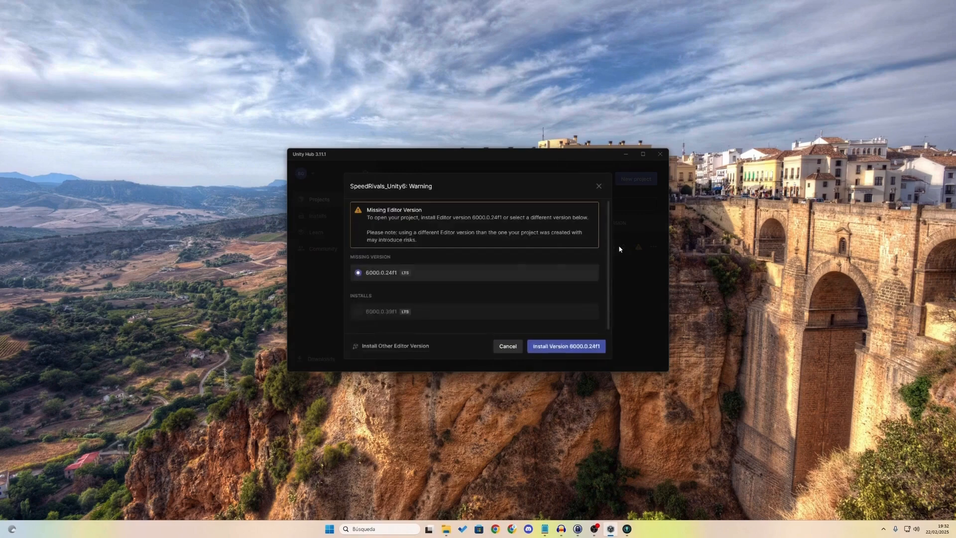
left_click(419, 312)
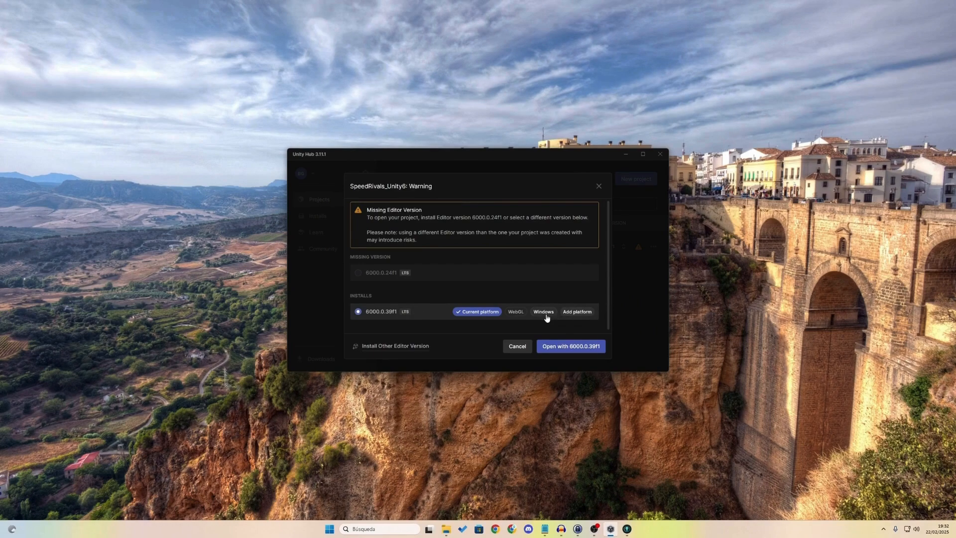
left_click(571, 348)
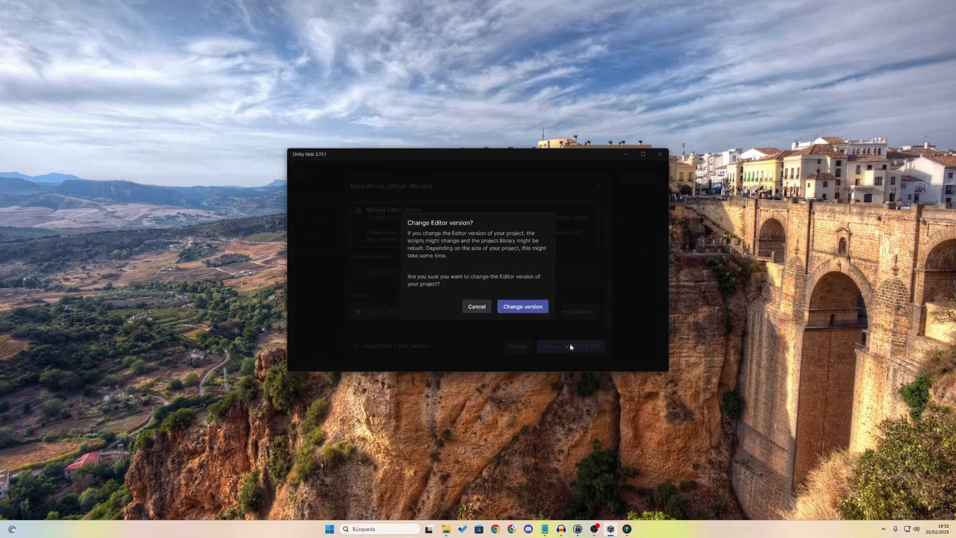
left_click(523, 307)
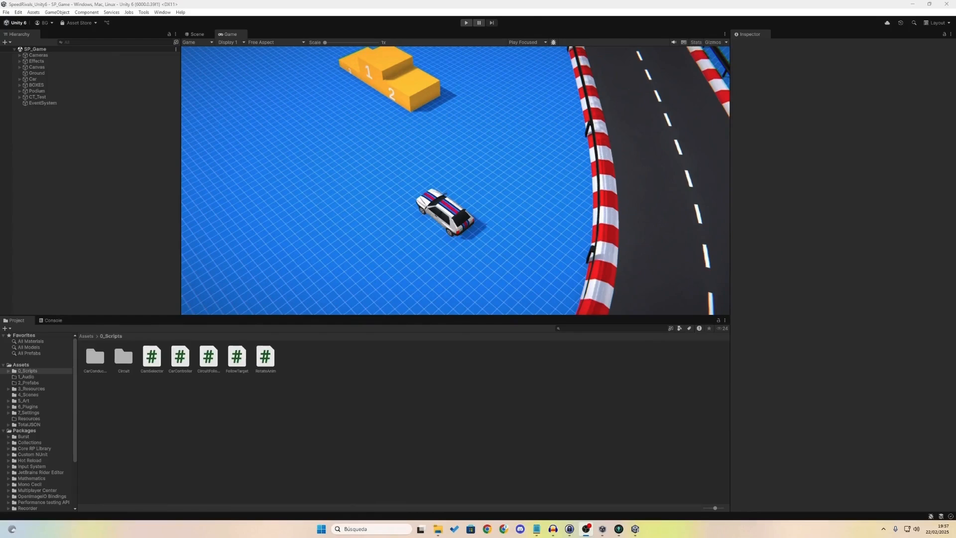
double_click(152, 357)
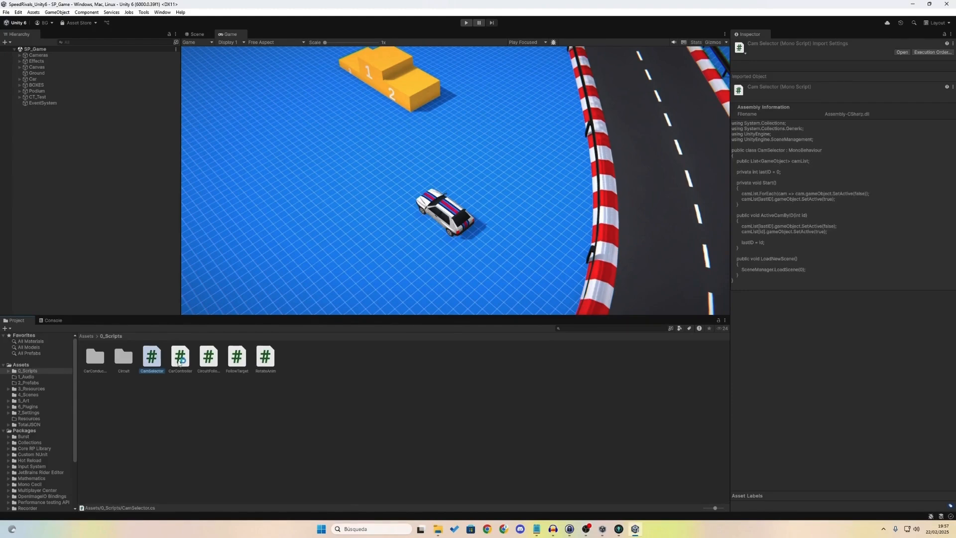
left_click(19, 12)
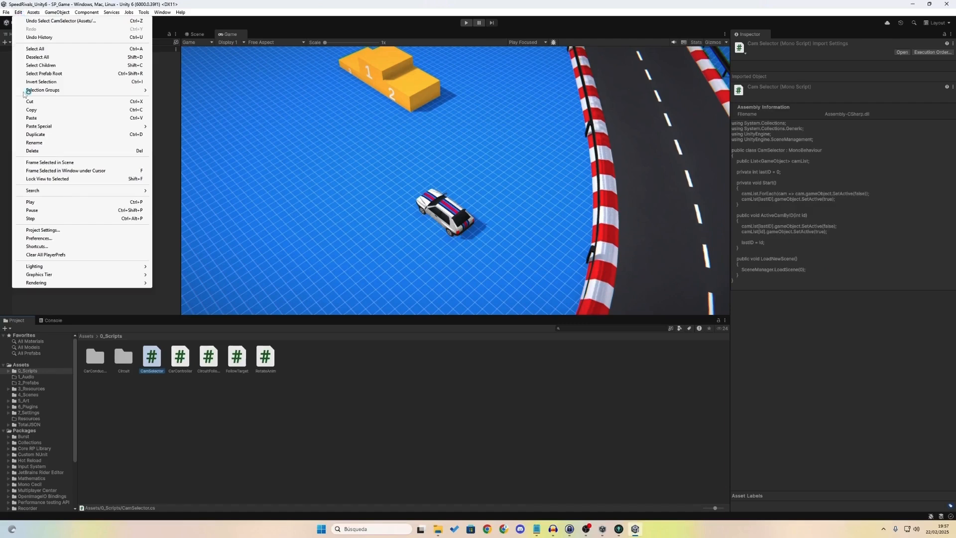
left_click(57, 239)
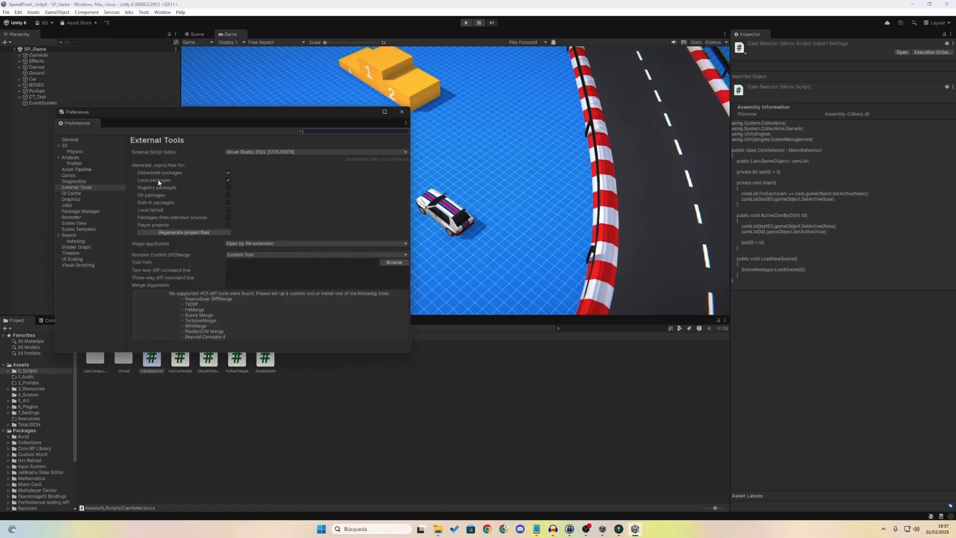
left_click(18, 12)
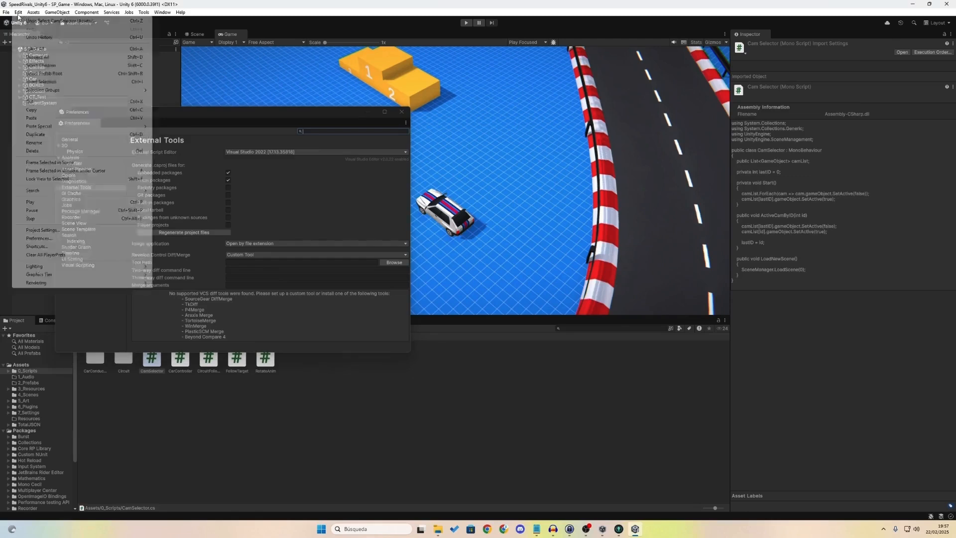
left_click(61, 238)
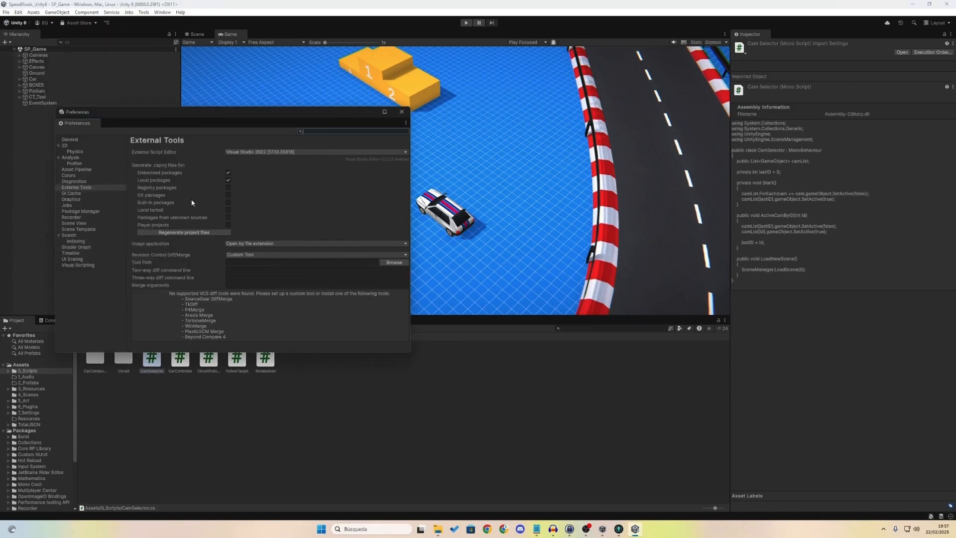
left_click(81, 189)
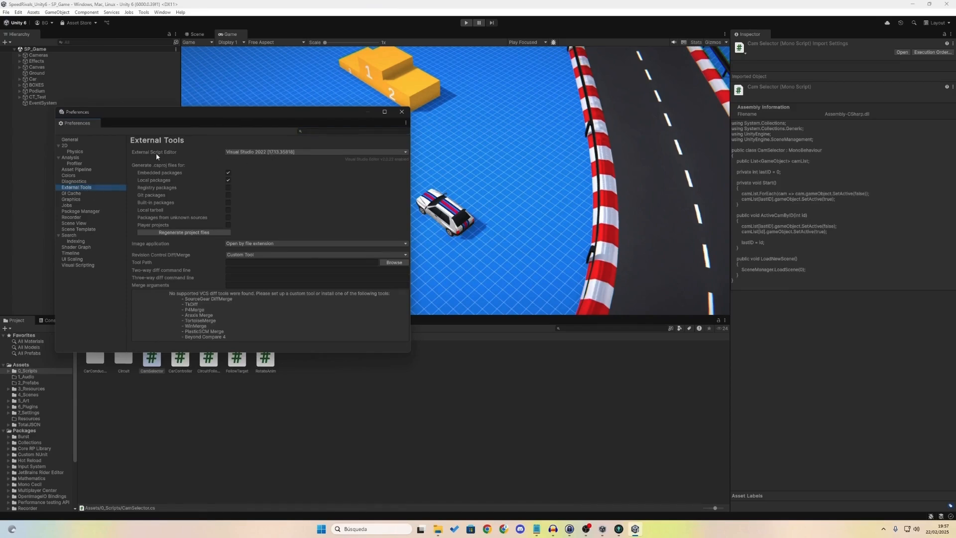
left_click(402, 112)
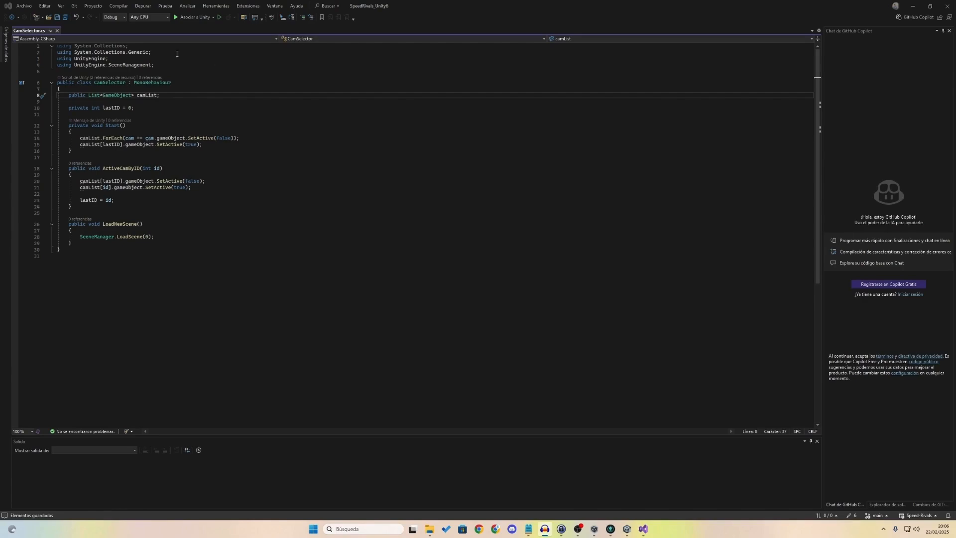
Step: After the camList declaration, type 'game' and accept GameObject from IntelliSense
left_click_drag(157, 54, 59, 53)
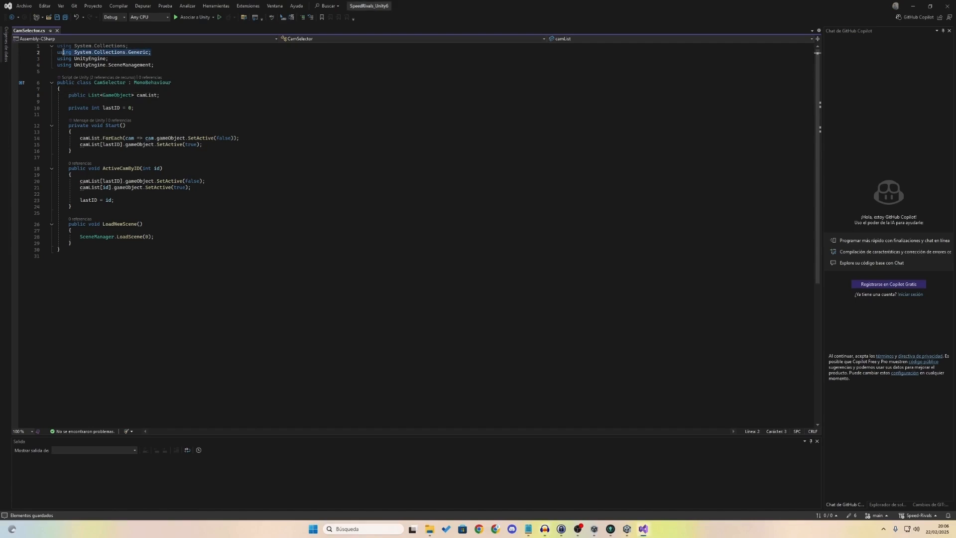
left_click(174, 57)
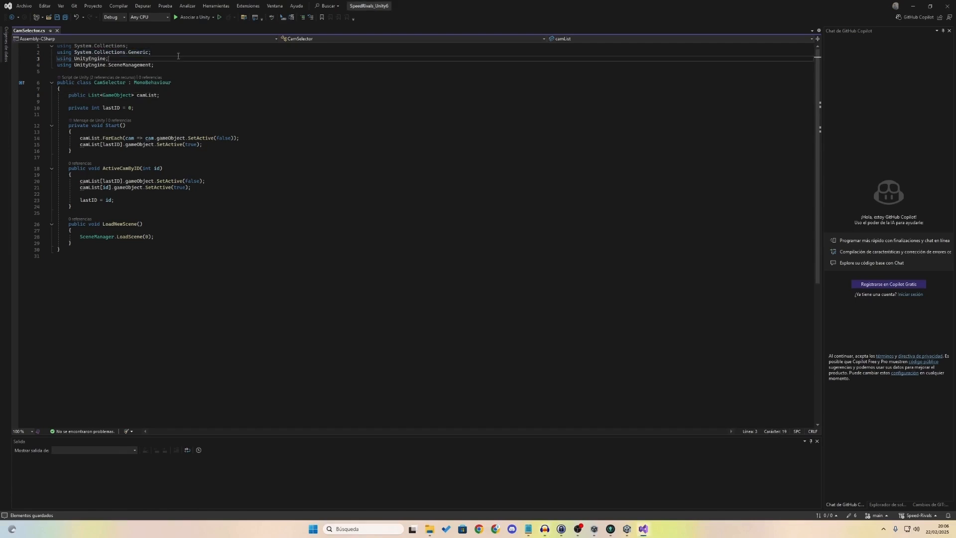
left_click(186, 94)
key("Return")
key("Return")
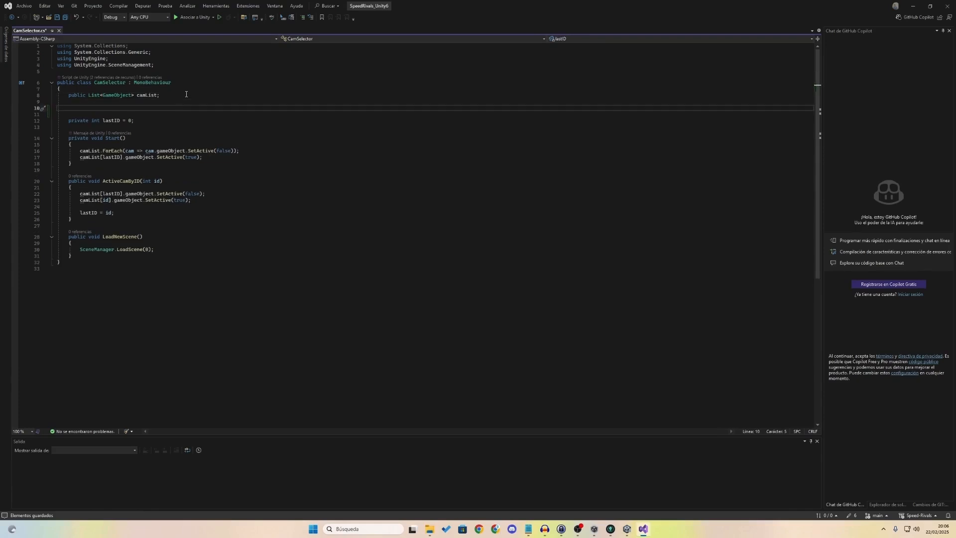
type("game")
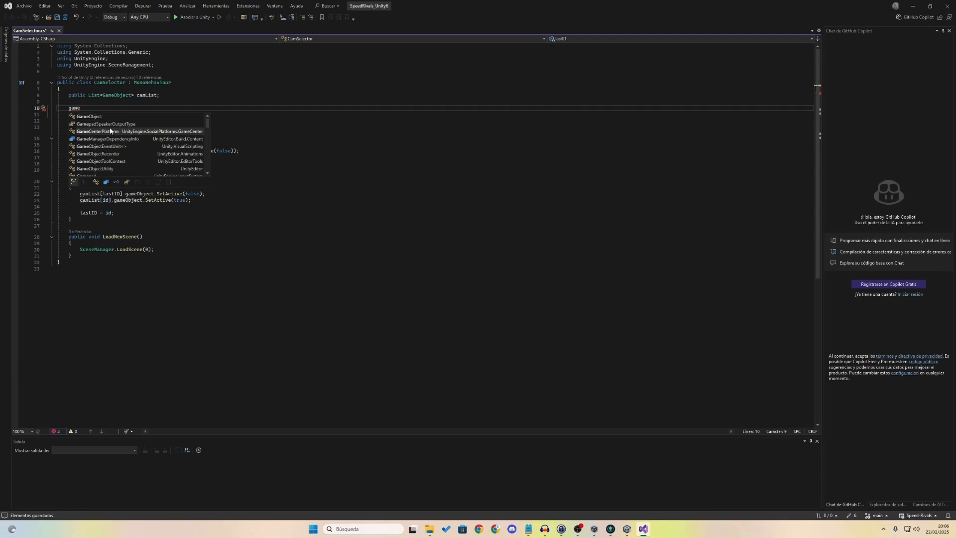
key("Down")
key("Down")
key("Up")
key("Up")
key("Up")
key("Up")
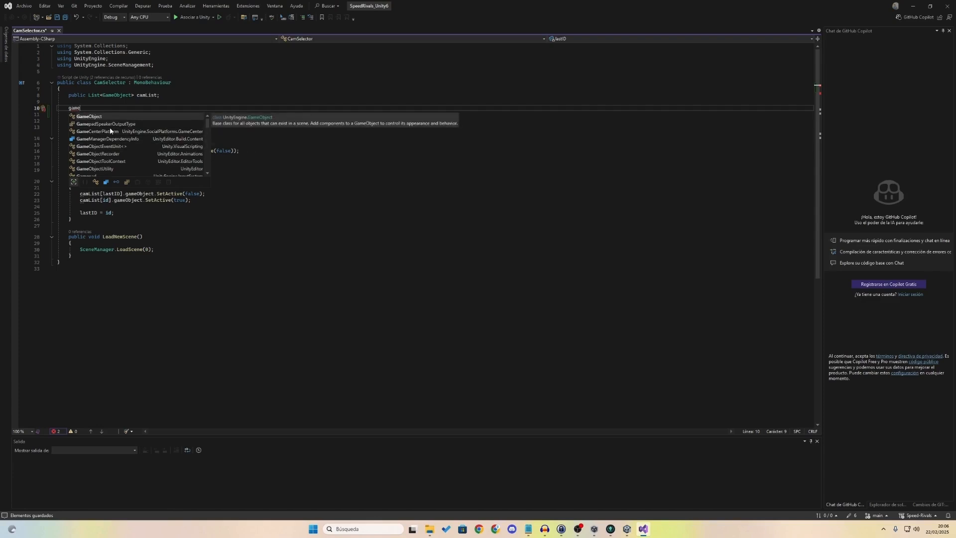
key("Tab")
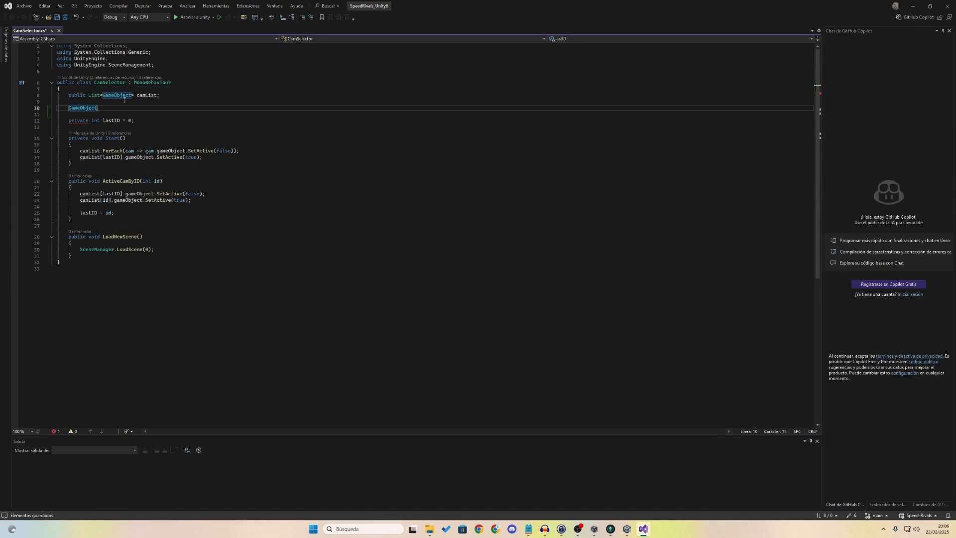
Step: Delete the test GameObject line, save CamSelector.cs, and return to Unity
left_click_drag(108, 110, 46, 110)
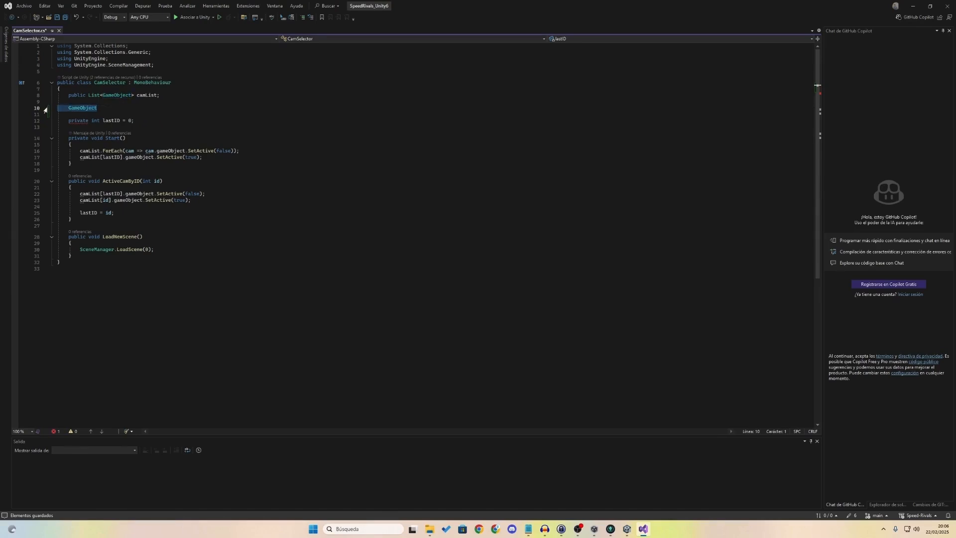
key("BackSpace")
key("BackSpace")
key("Delete")
key("ctrl+s")
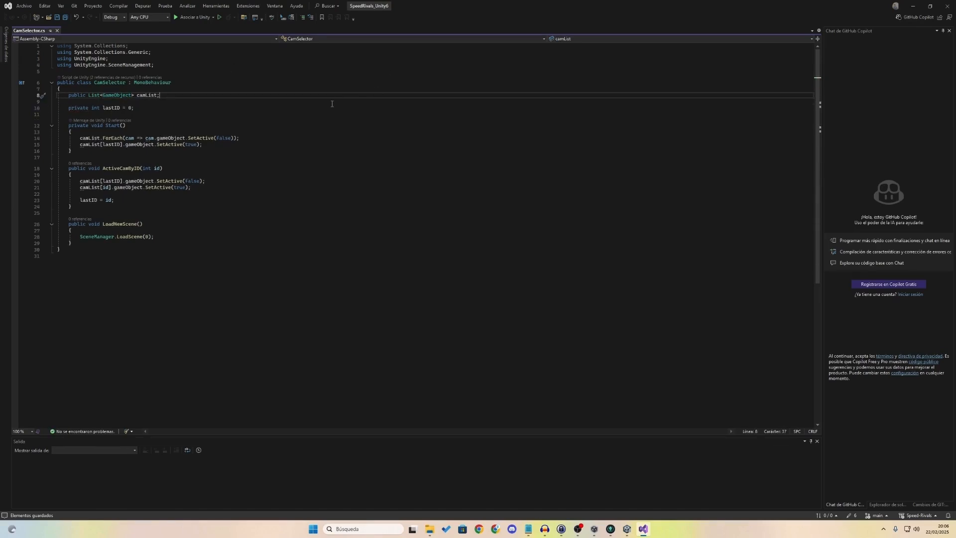
left_click(332, 104)
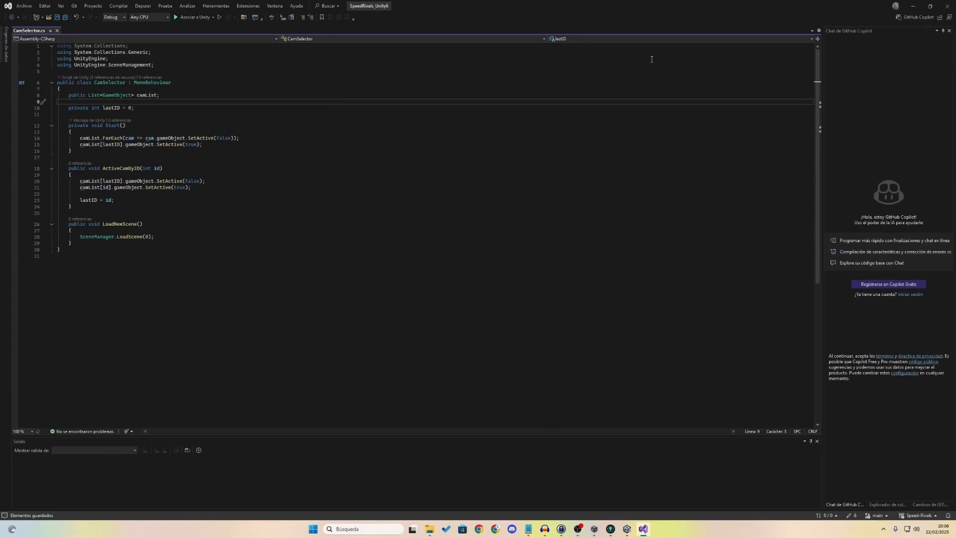
key("alt+Tab")
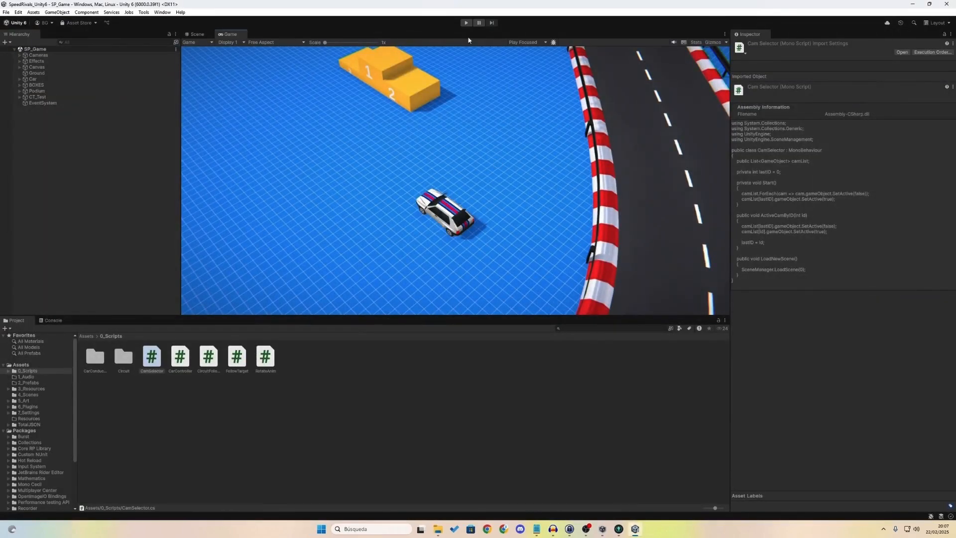
Step: Enter Play mode so the Game view follows the car around the SP_Game track
left_click(467, 23)
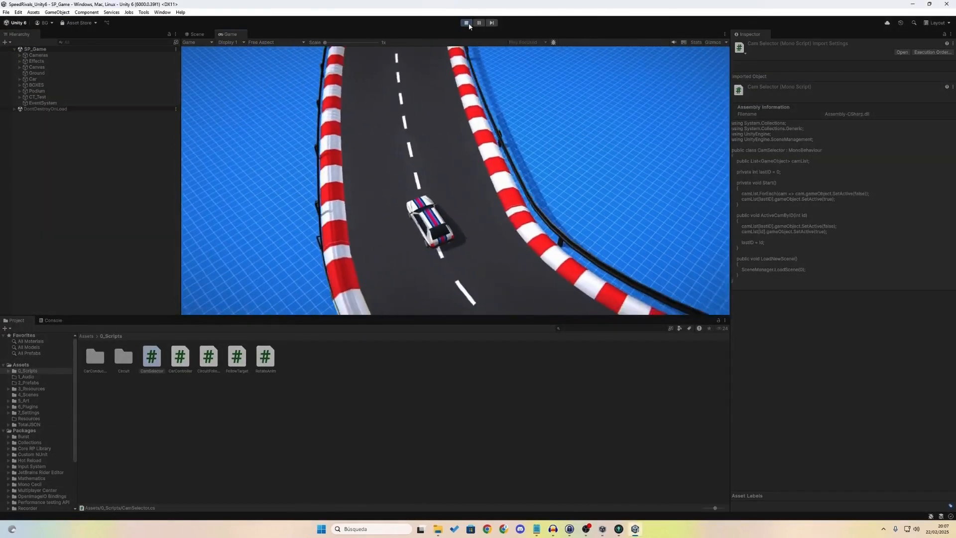